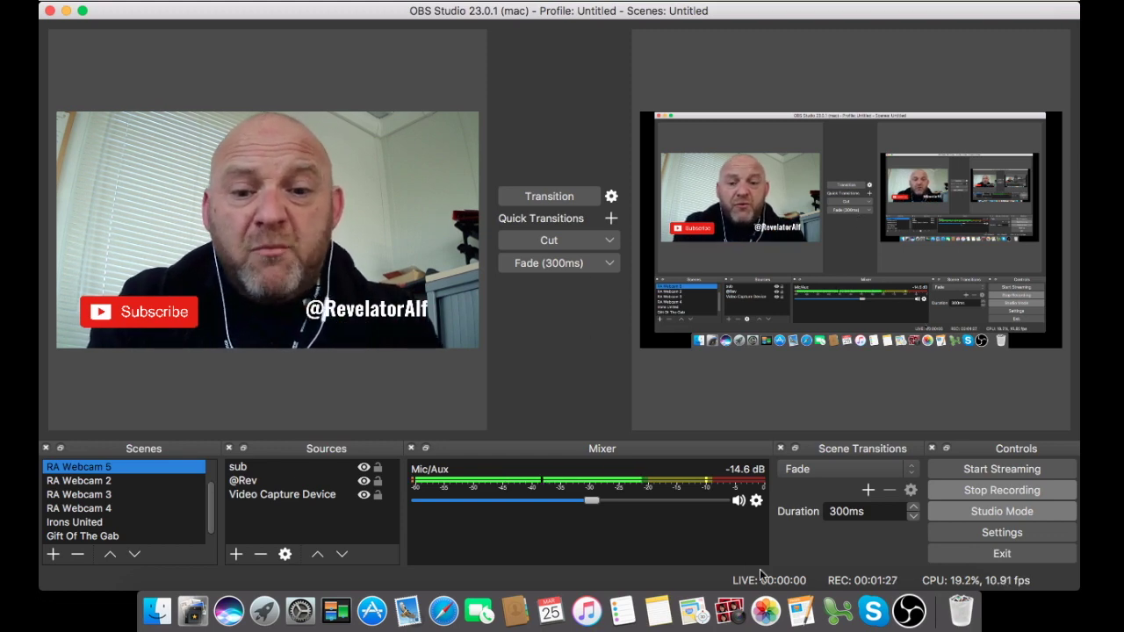
Start the ULEZ 2019 motorcycle video playing in Safari, then return to OBS Studio.
left_click(443, 610)
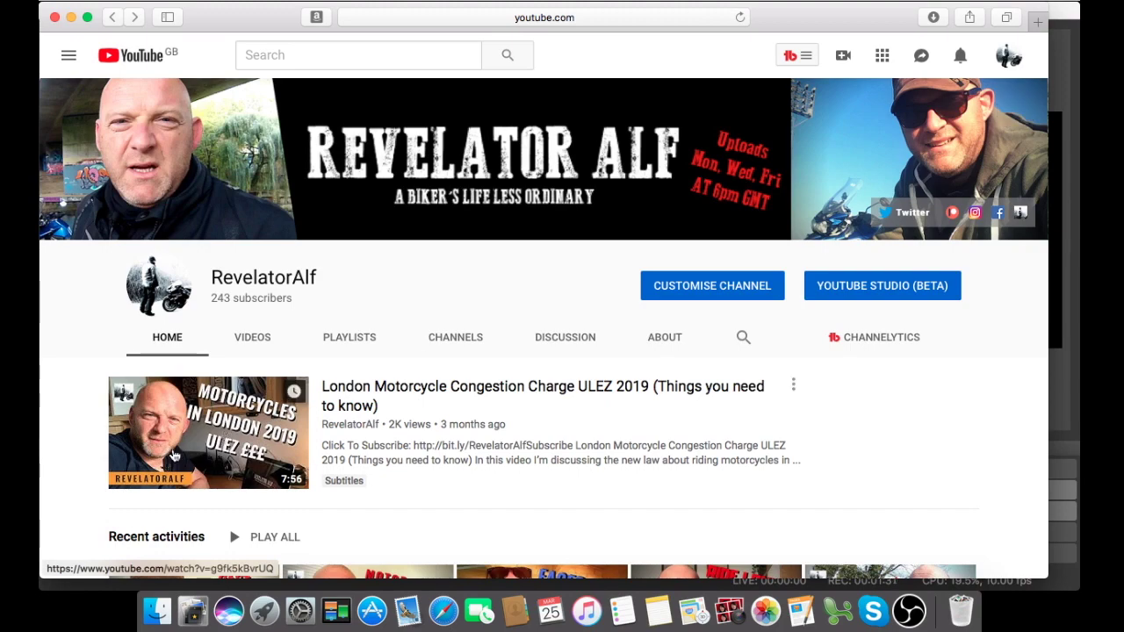
left_click(172, 454)
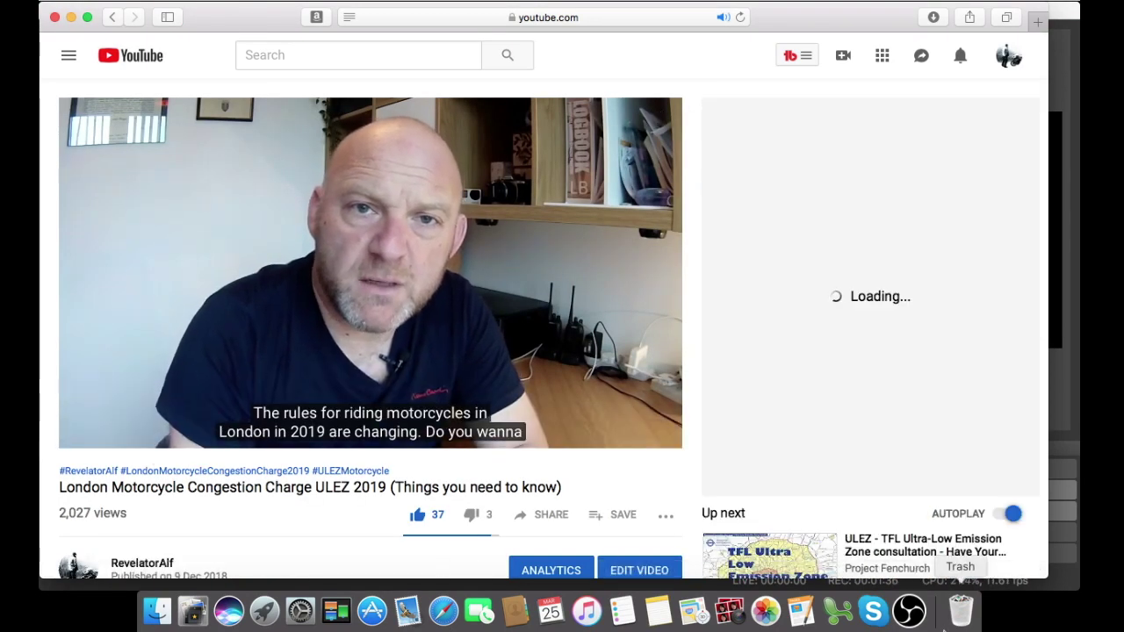
left_click(909, 610)
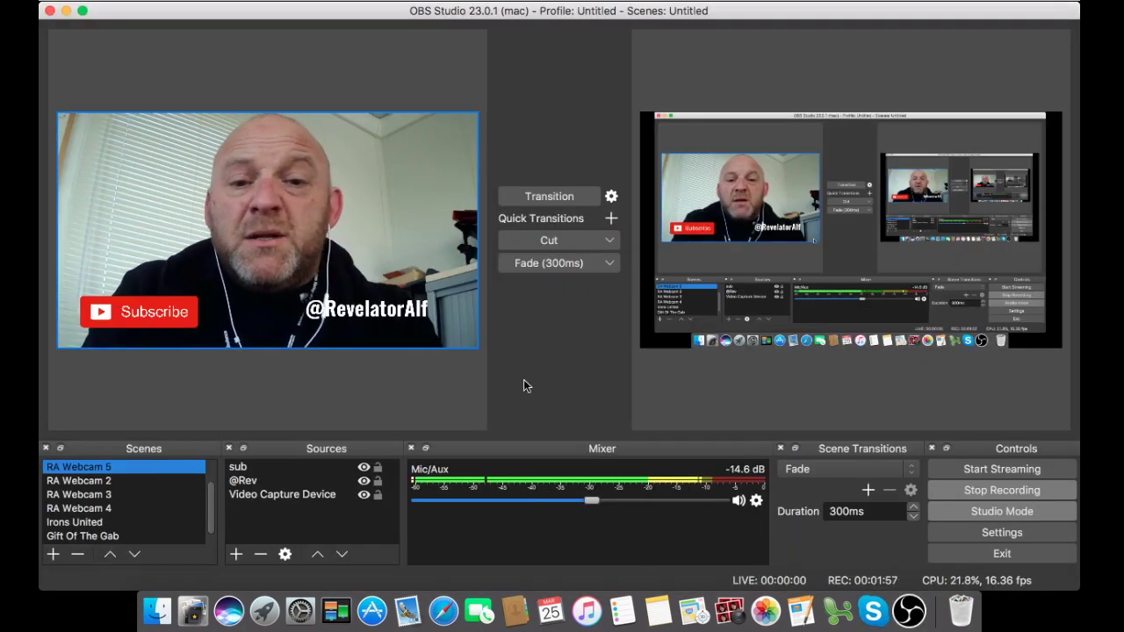
left_click(532, 393)
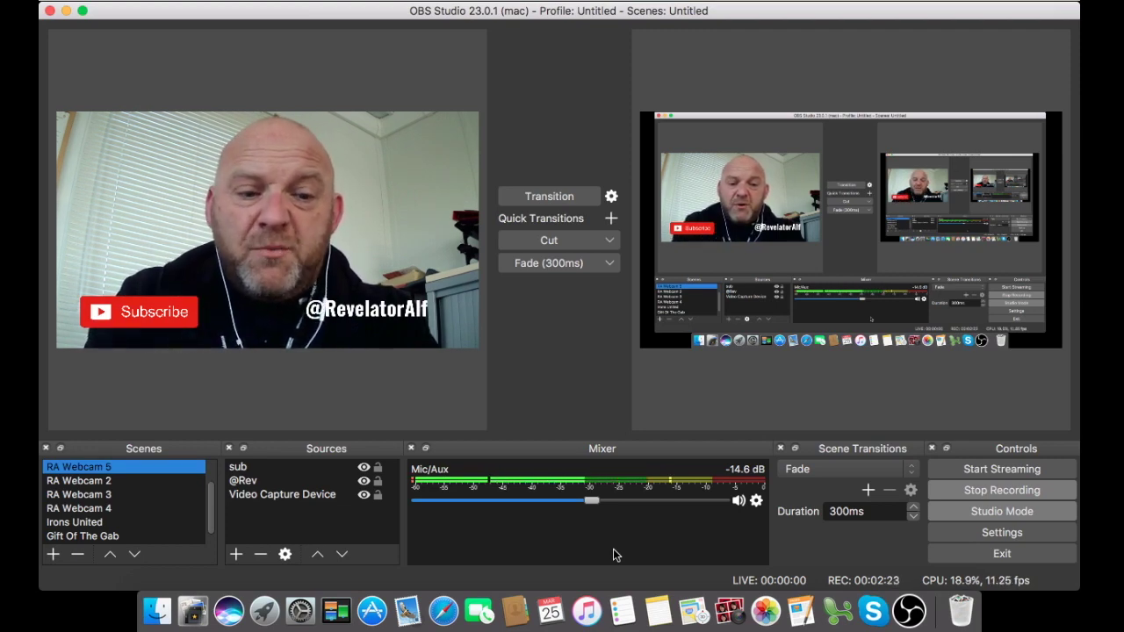
left_click(443, 611)
Play and then pause the ULEZ YouTube video, then bring up the iShowU help page.
left_click(84, 434)
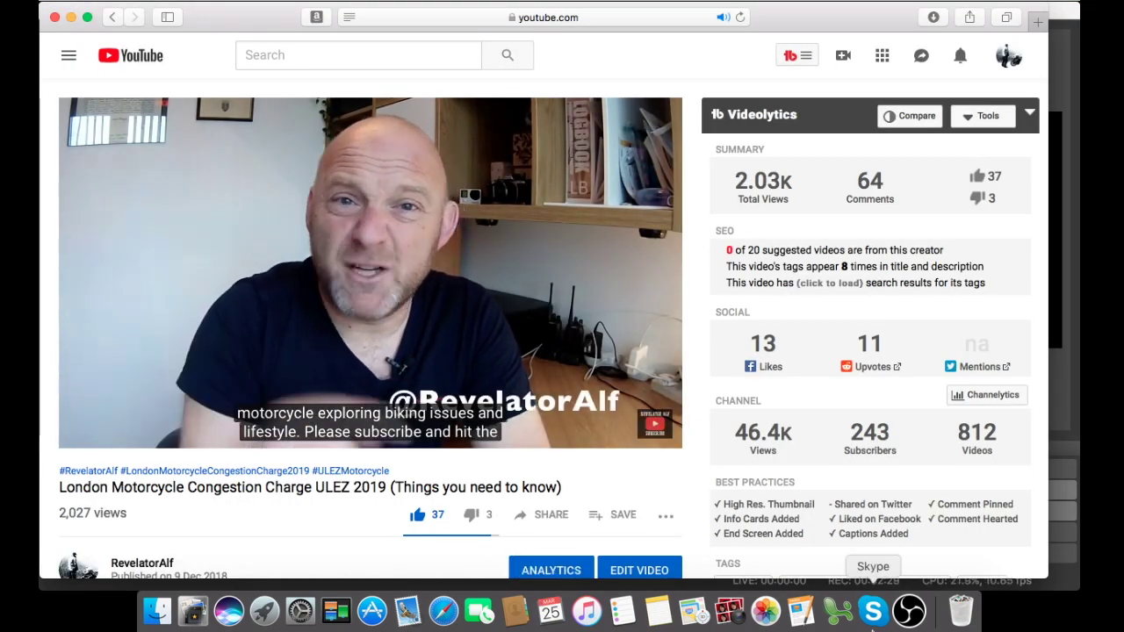
left_click(909, 611)
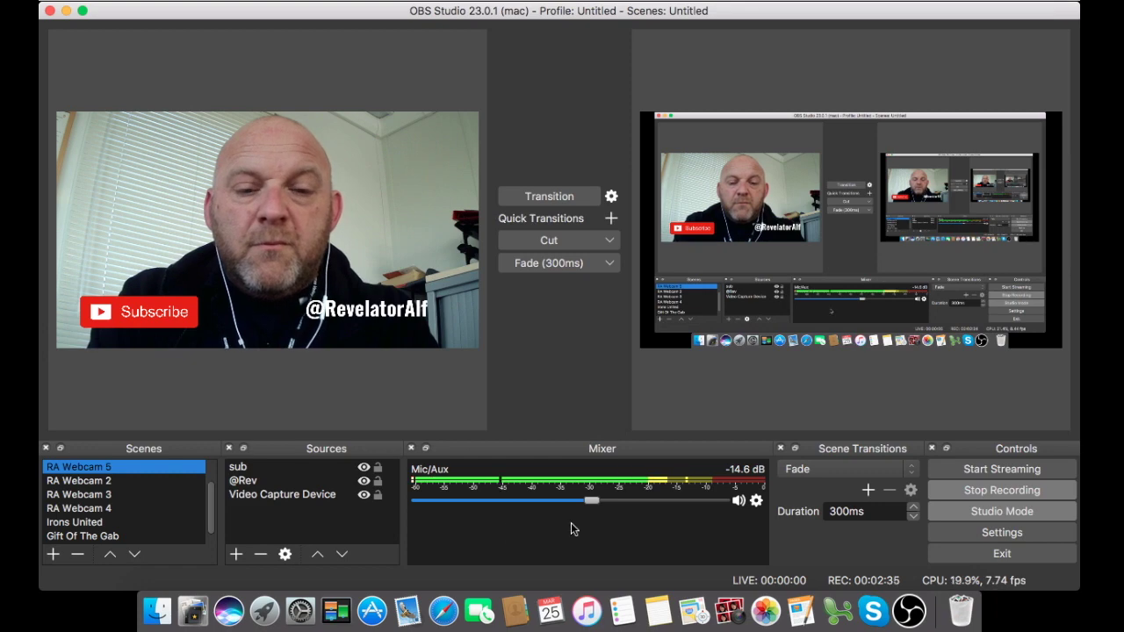
left_click(444, 610)
left_click(87, 434)
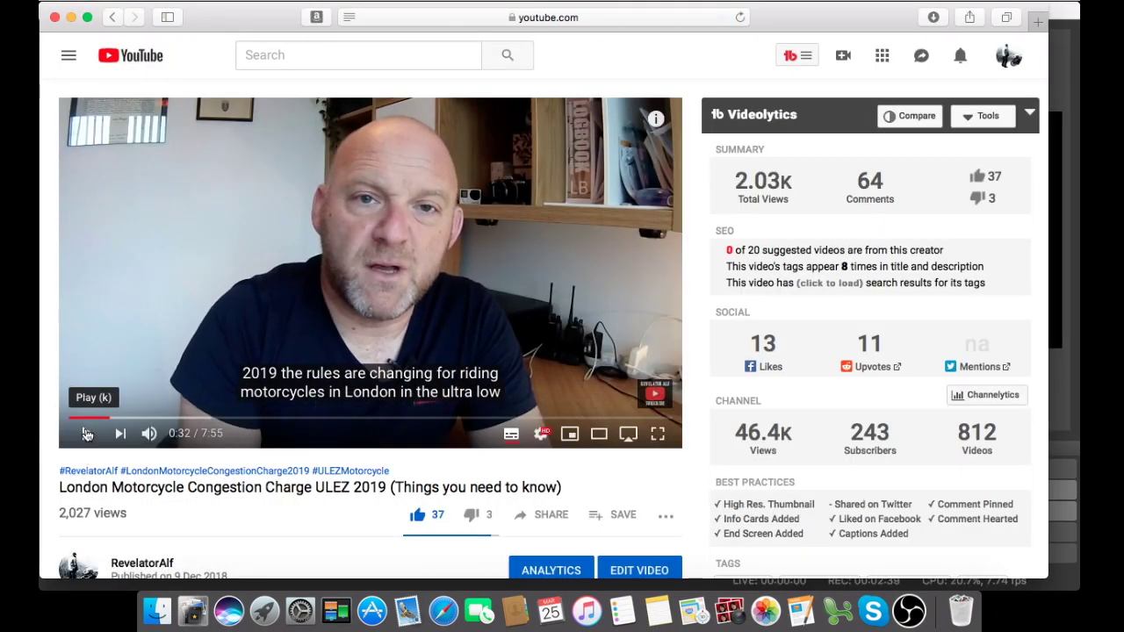
left_click(909, 611)
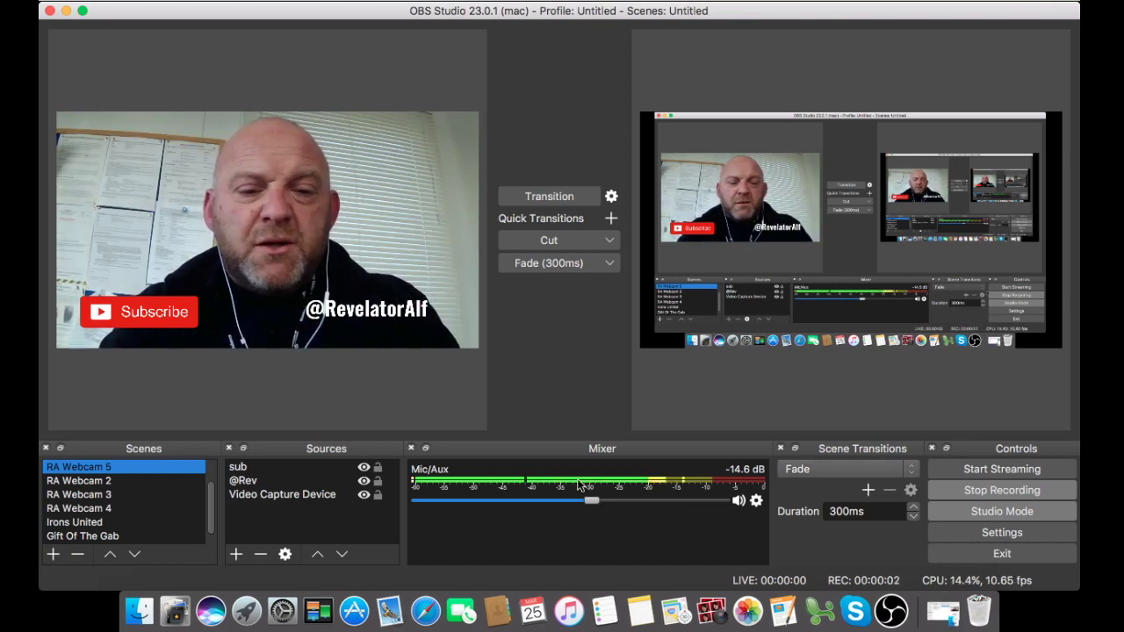
left_click(425, 611)
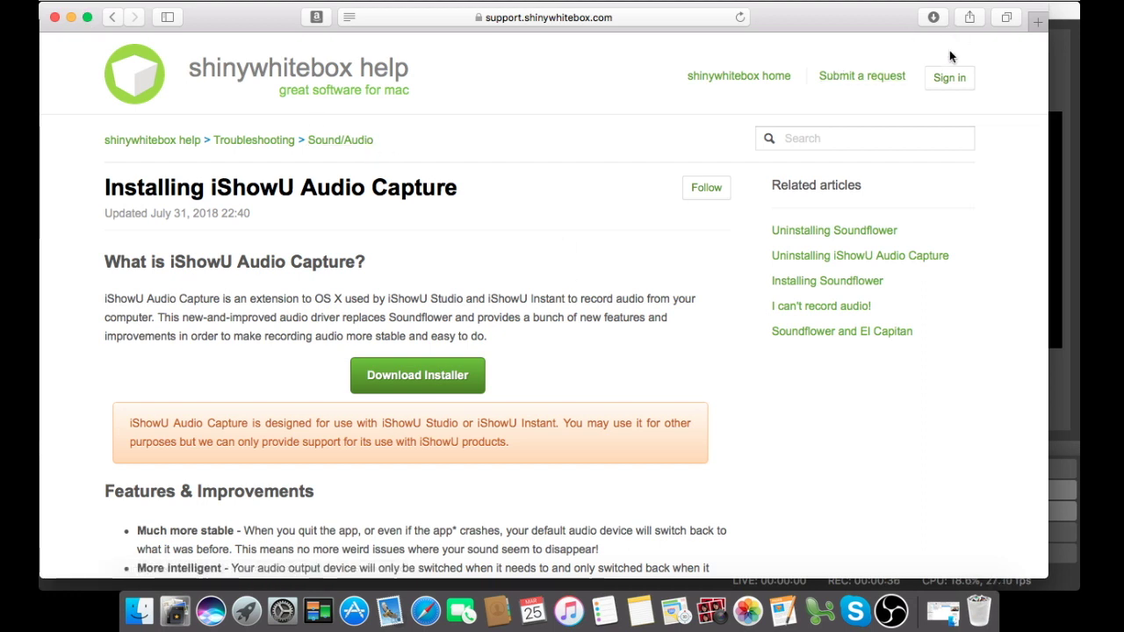
Launch Audio MIDI Setup from Launchpad's Other folder, then close the Safari help page.
key("super+space")
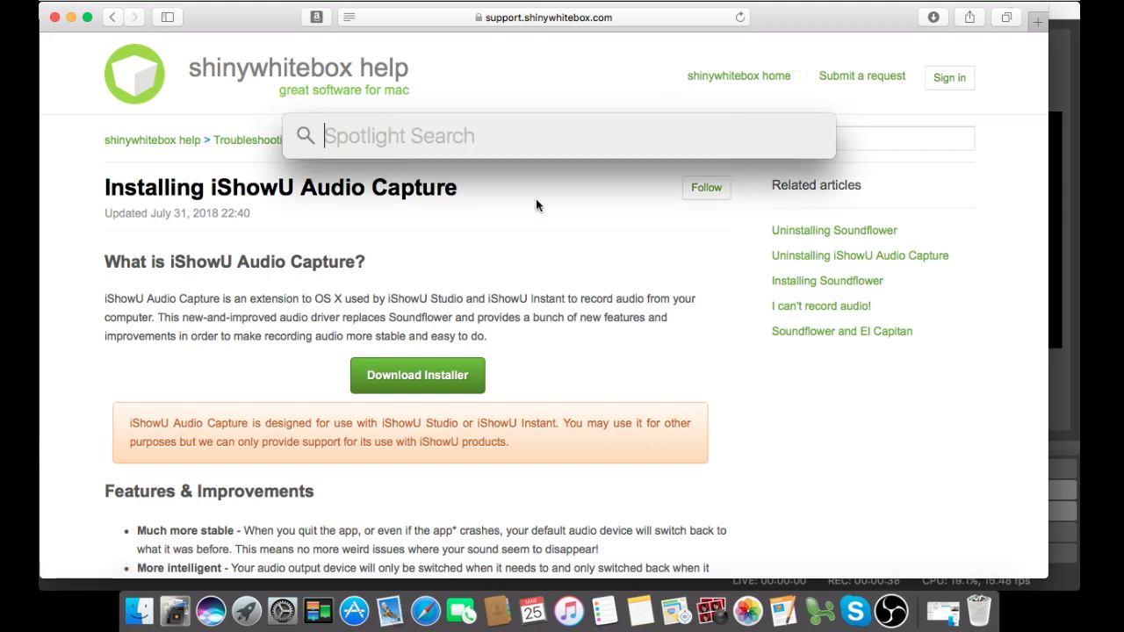
type("midi")
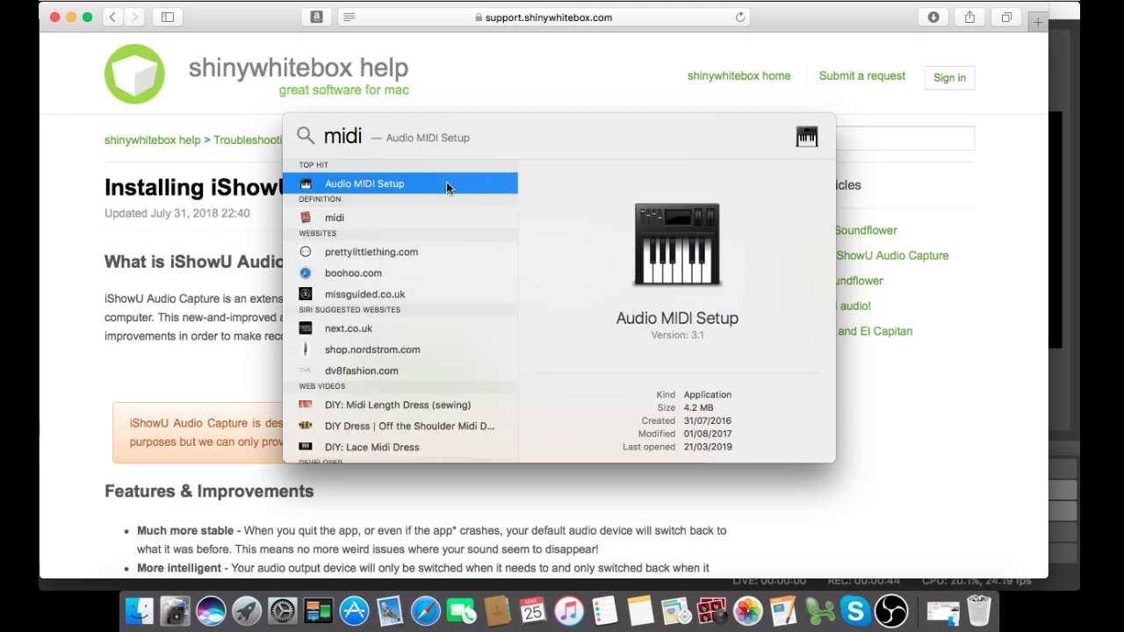
left_click(511, 86)
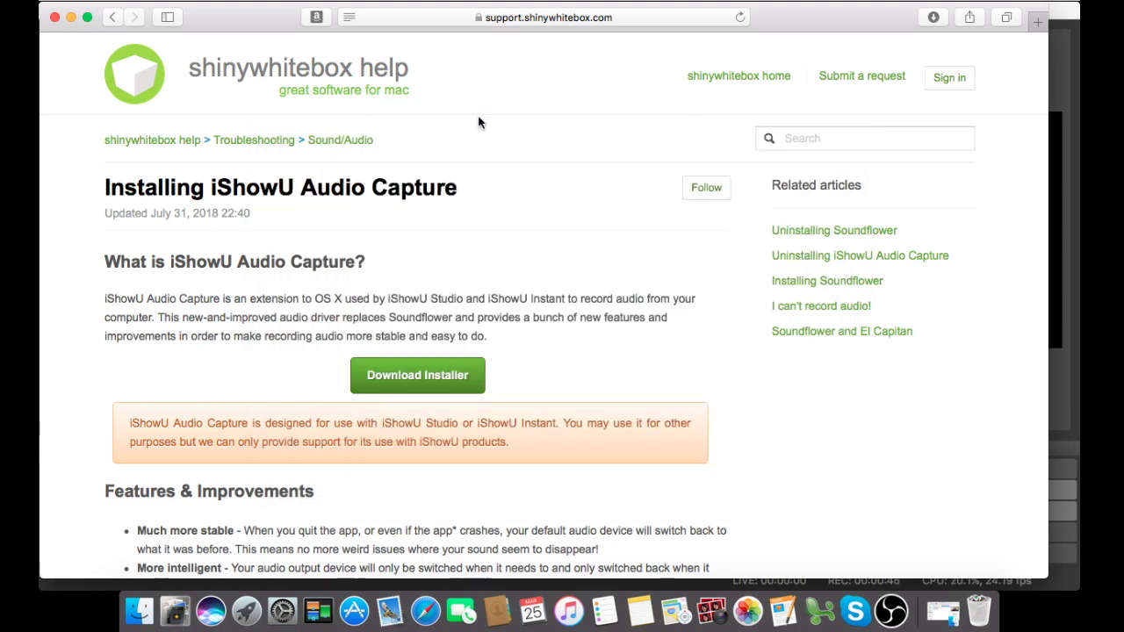
left_click(246, 612)
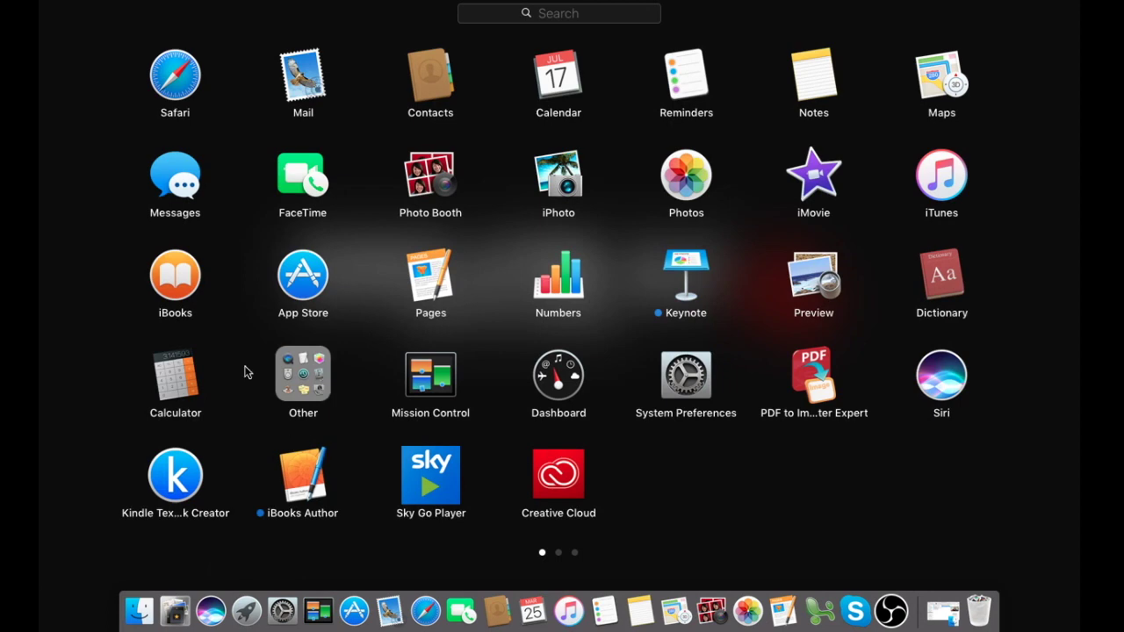
left_click(302, 397)
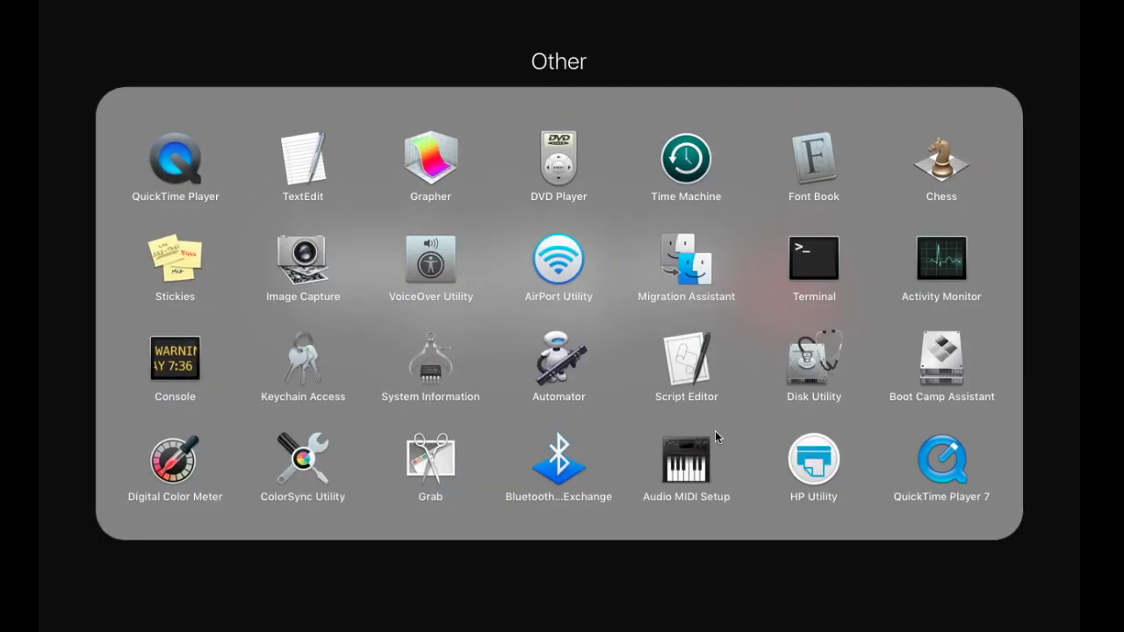
left_click(691, 472)
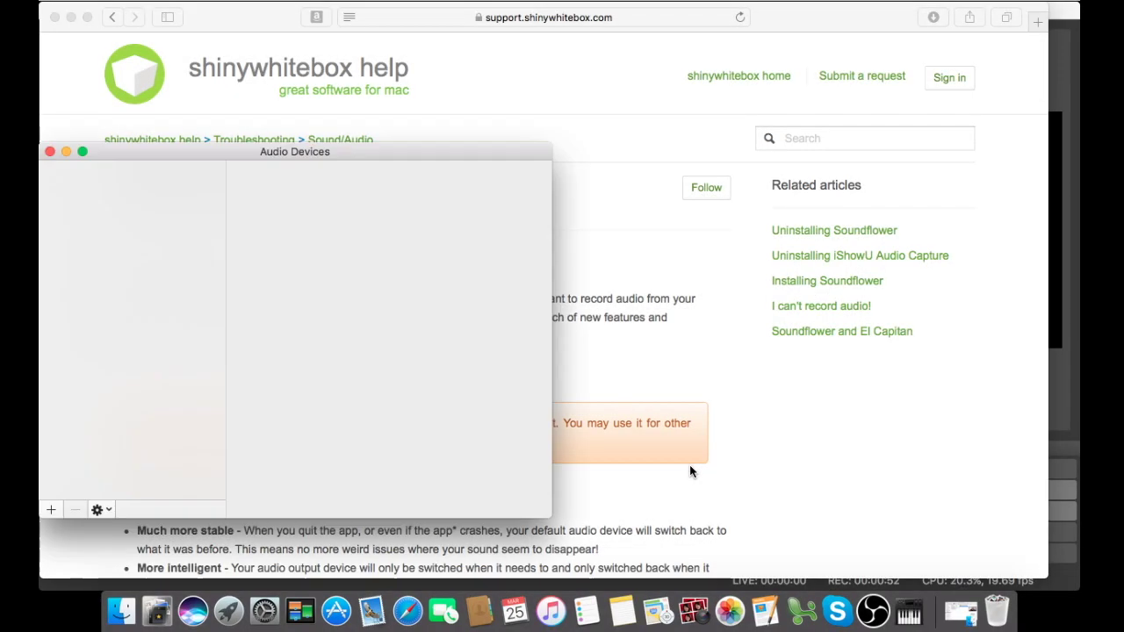
left_click(239, 25)
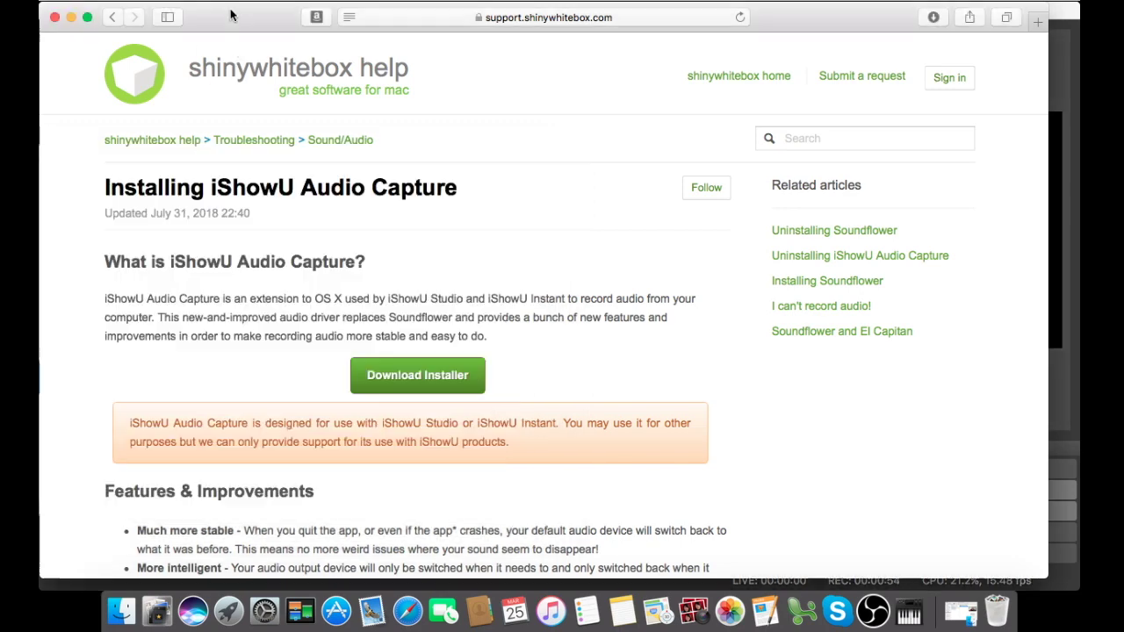
left_click(53, 17)
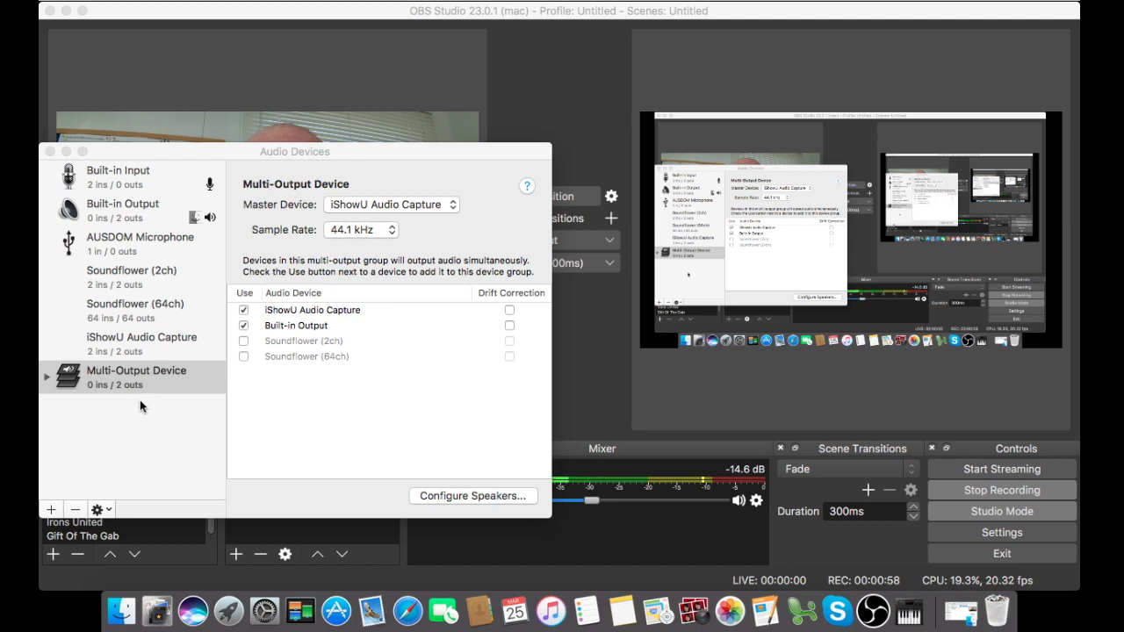
Create a Multi-Output Device including iShowU Audio Capture as master, without drift correction.
left_click(54, 510)
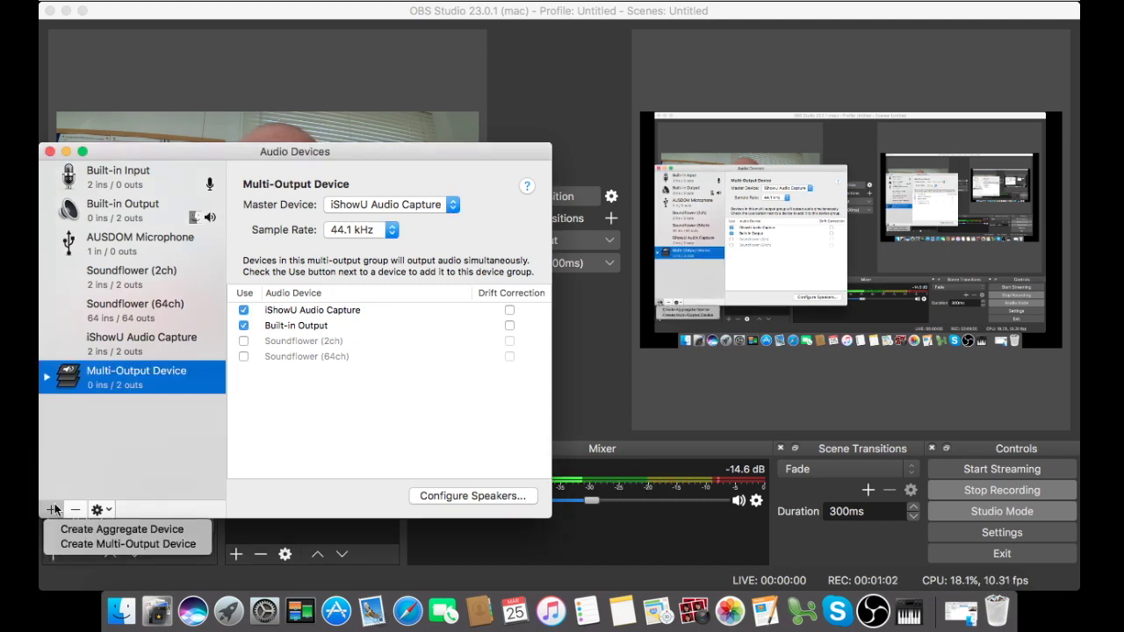
left_click(126, 544)
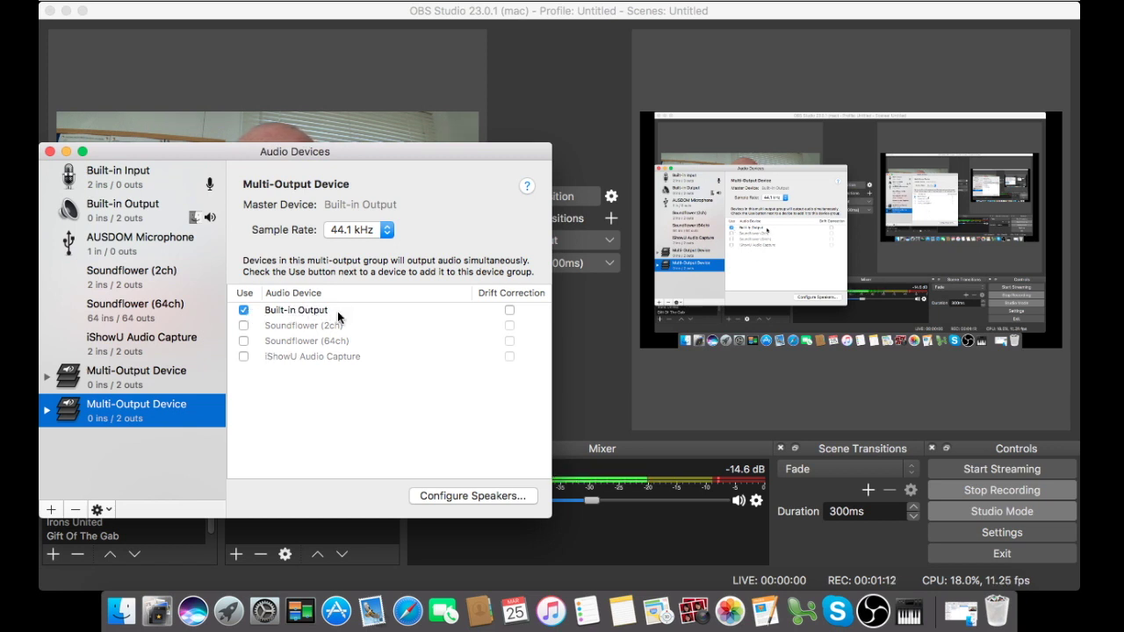
left_click(244, 356)
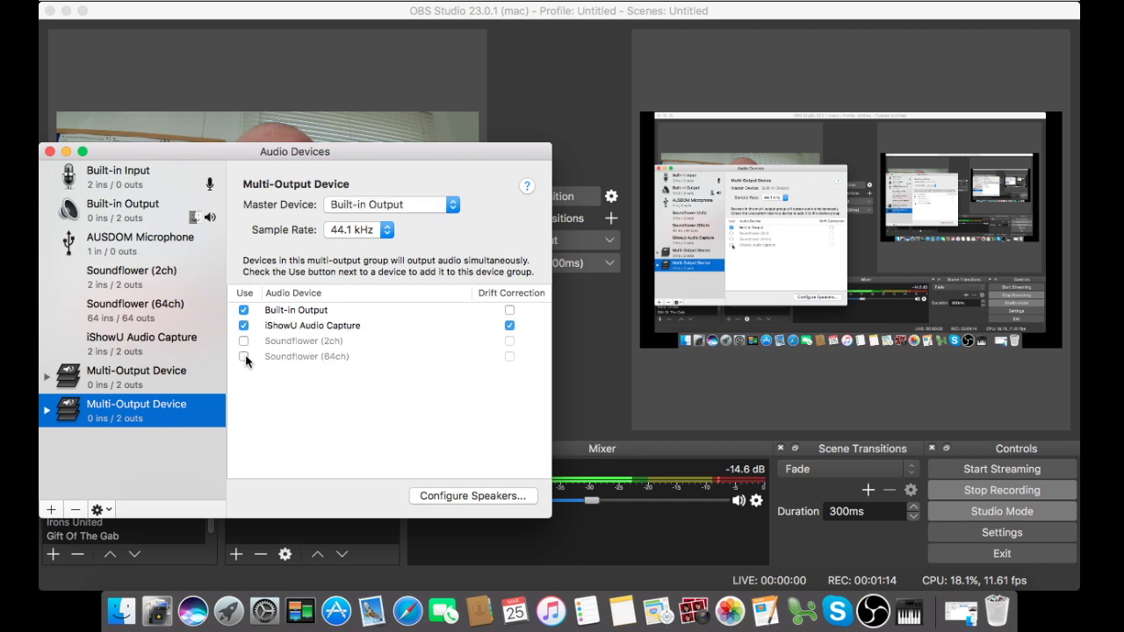
left_click(509, 326)
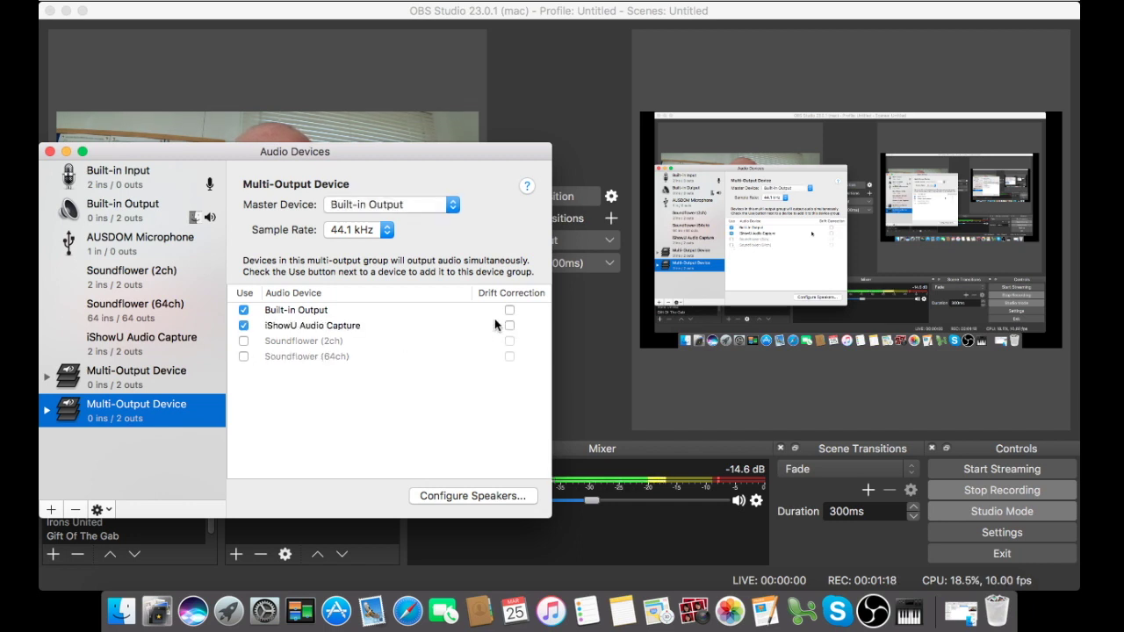
left_click(453, 211)
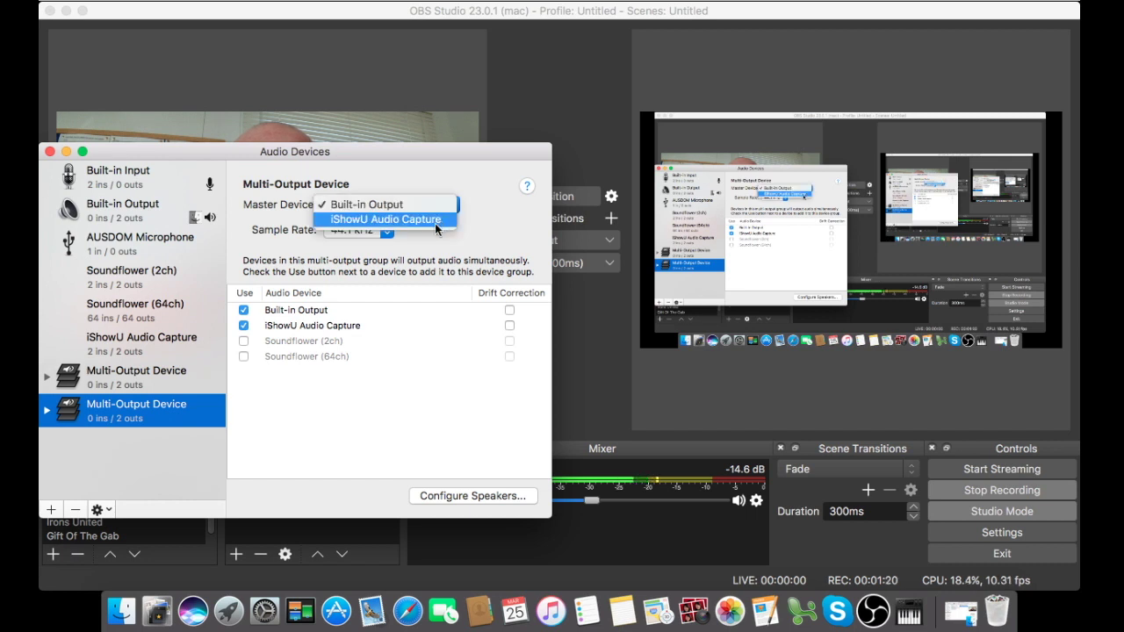
left_click(434, 220)
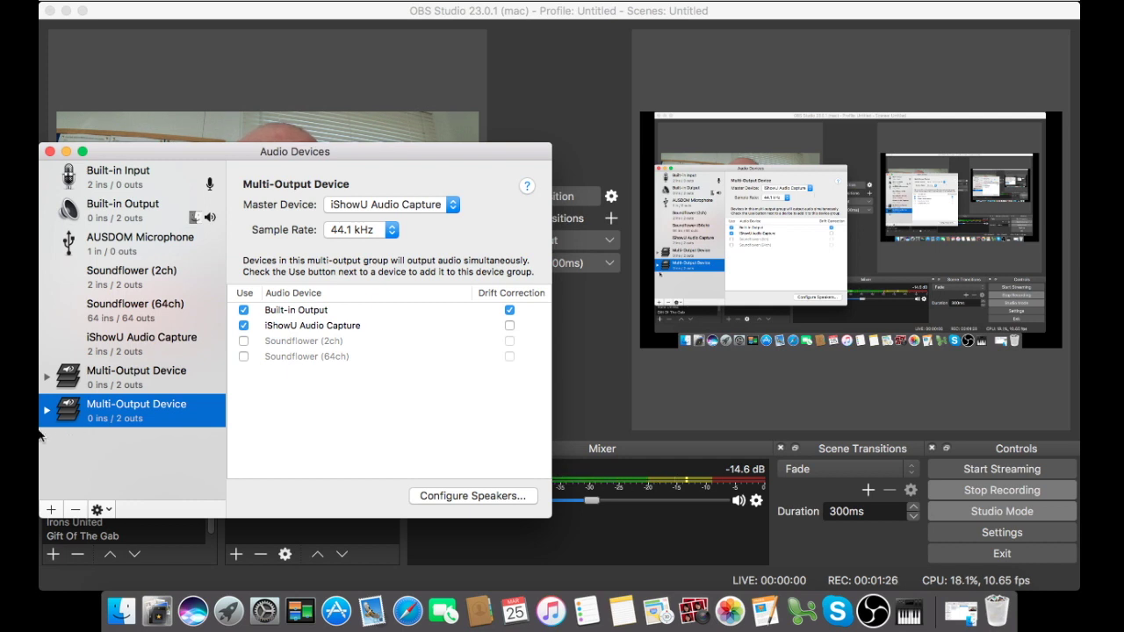
Delete the duplicate Multi-Output Device, keep the original, and close Audio Devices.
left_click(73, 510)
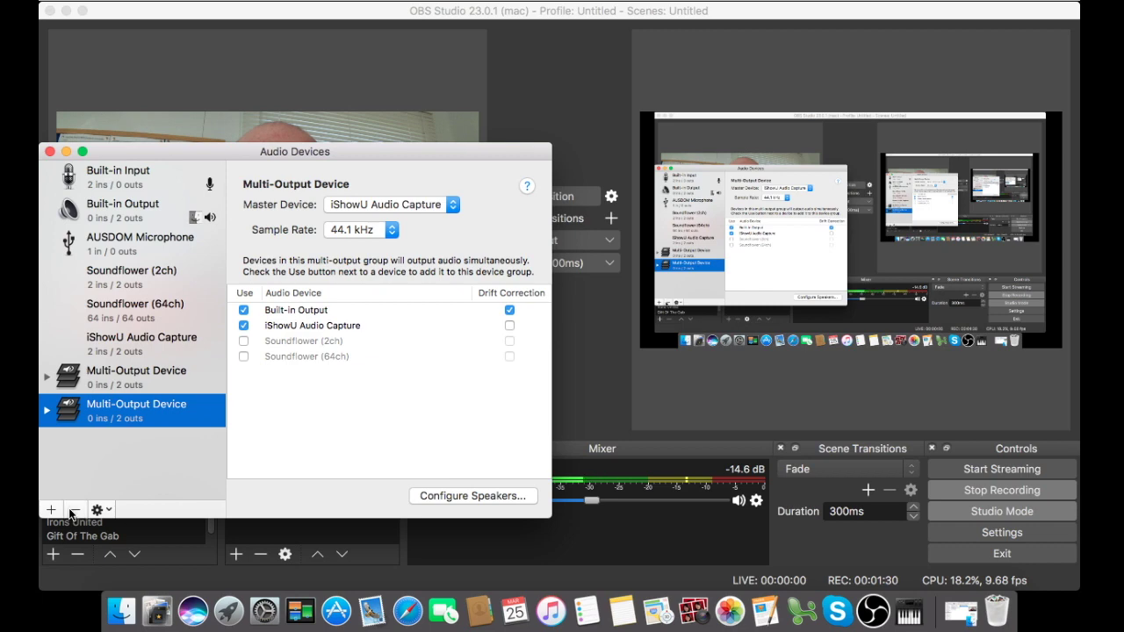
left_click(108, 374)
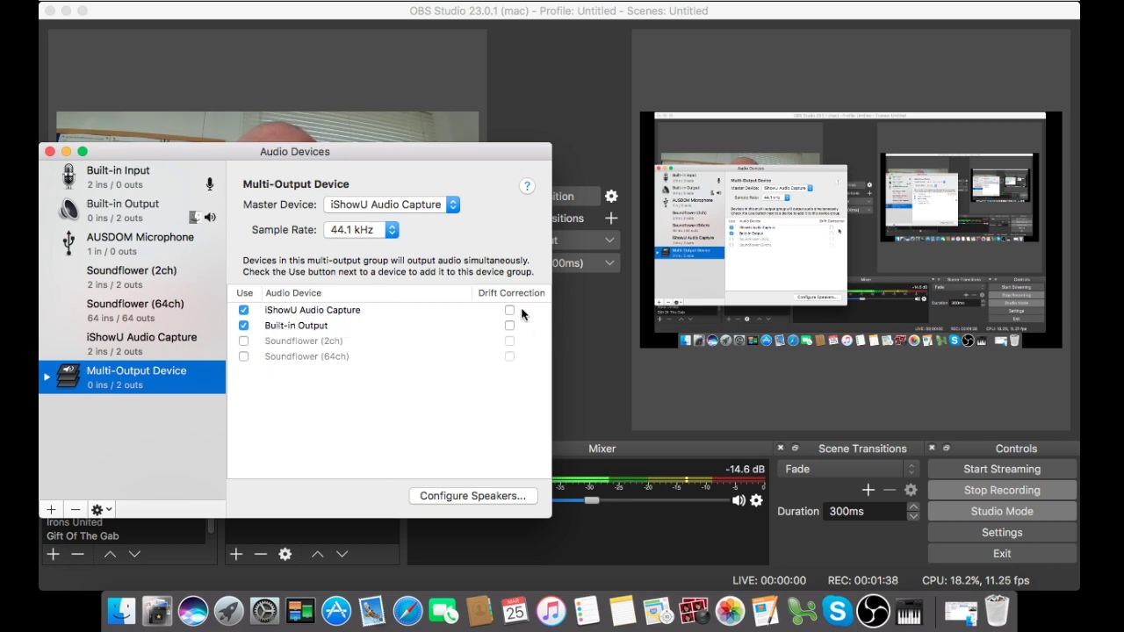
left_click(50, 152)
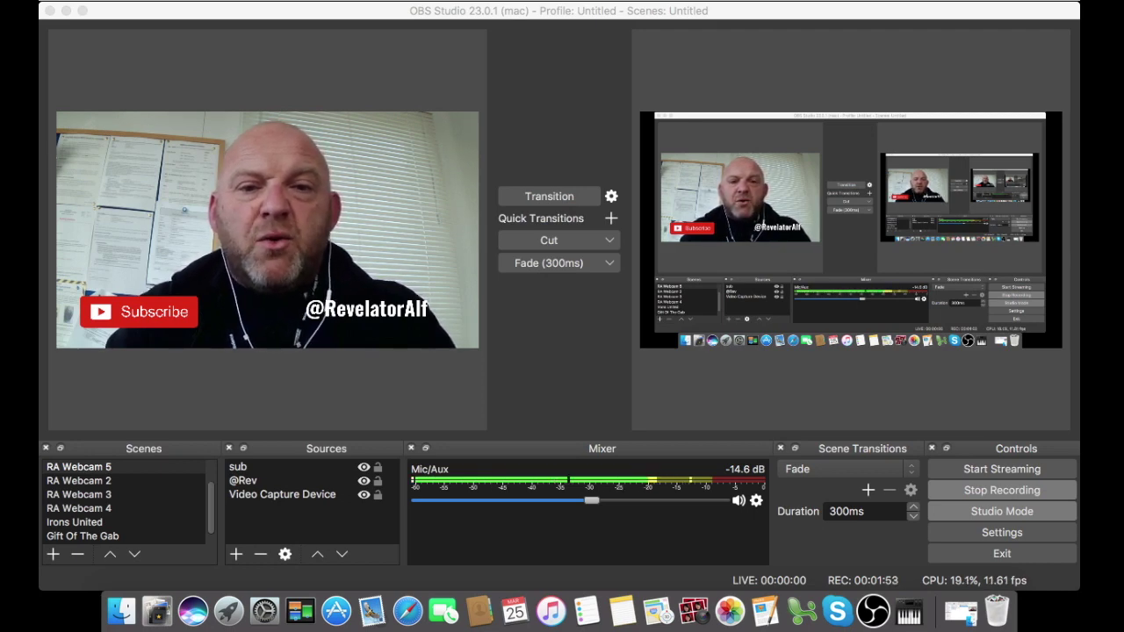
Set the macOS Sound output to Multi-Output Device in System Preferences, then close it.
left_click(57, 0)
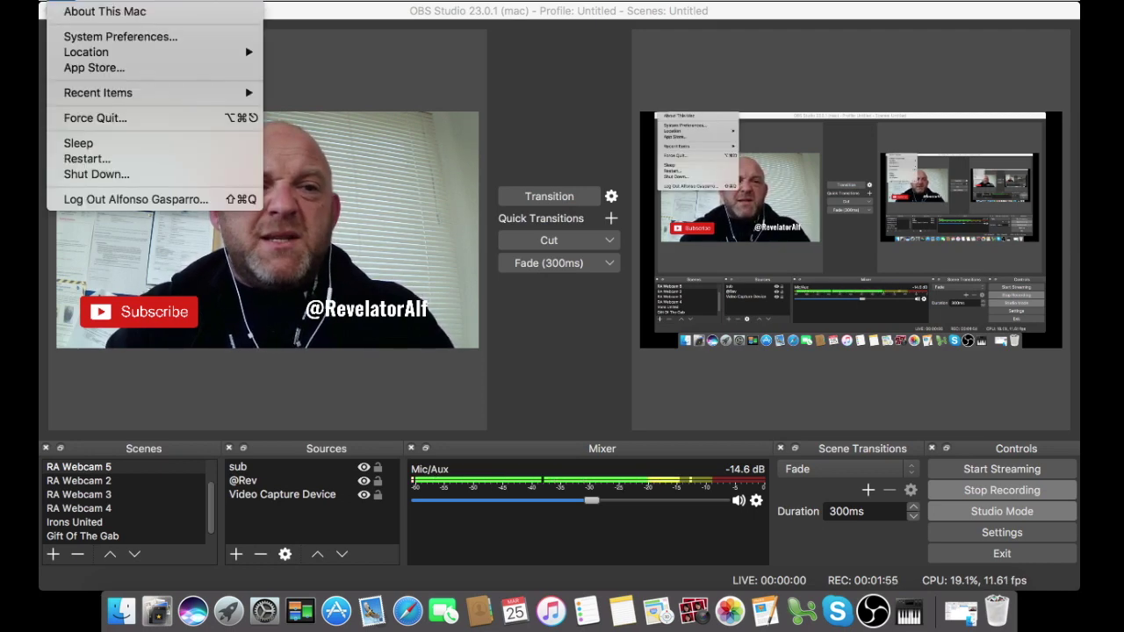
left_click(97, 36)
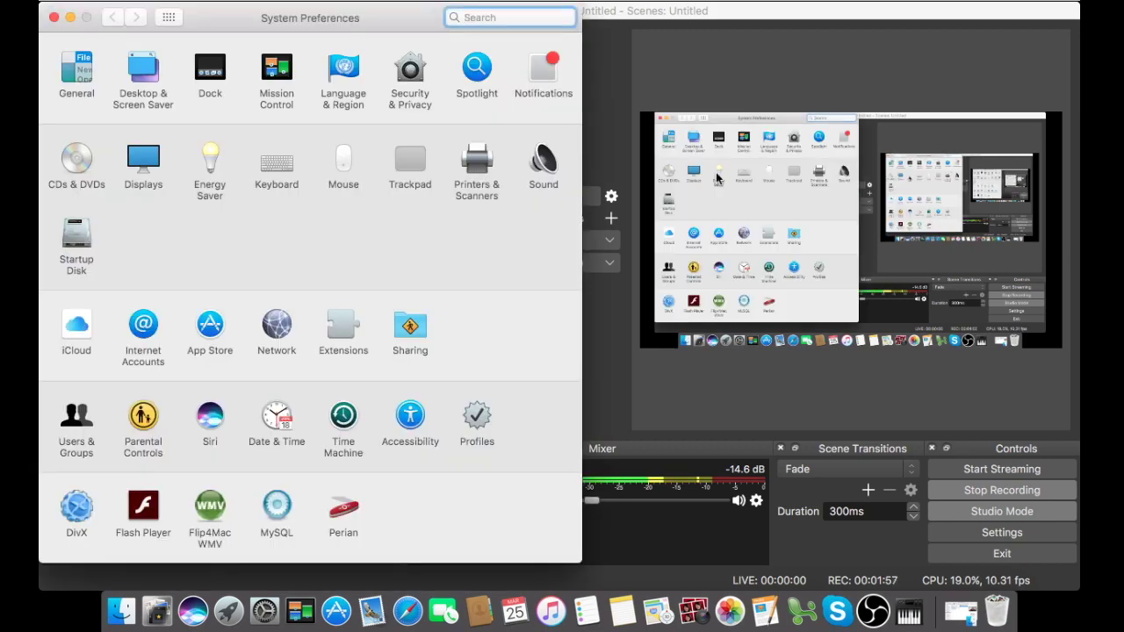
left_click(544, 163)
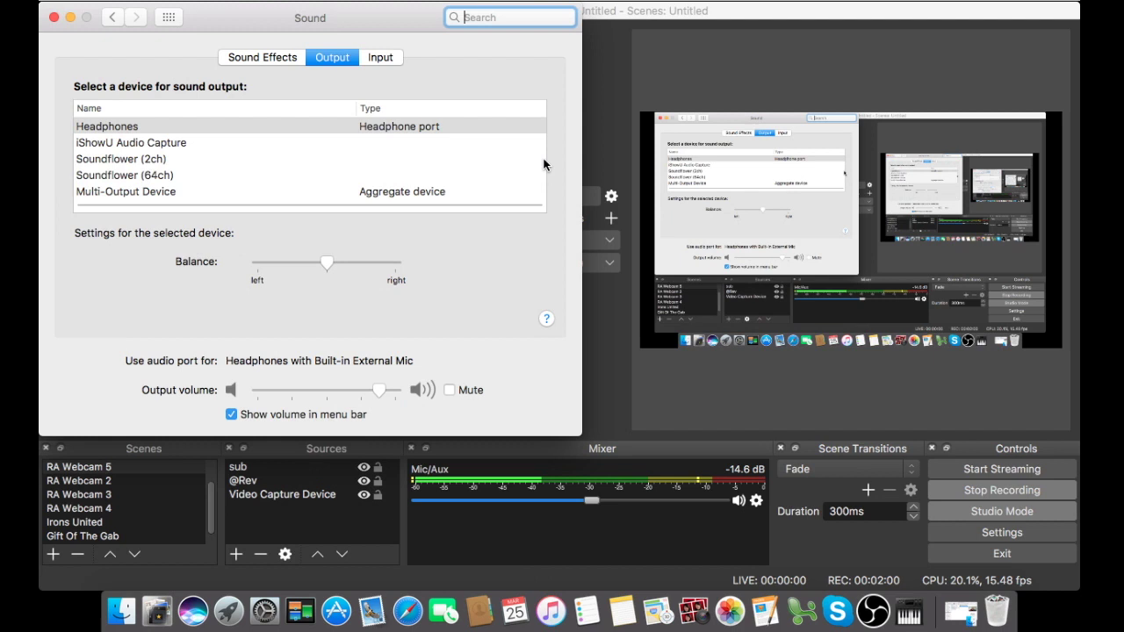
left_click(151, 189)
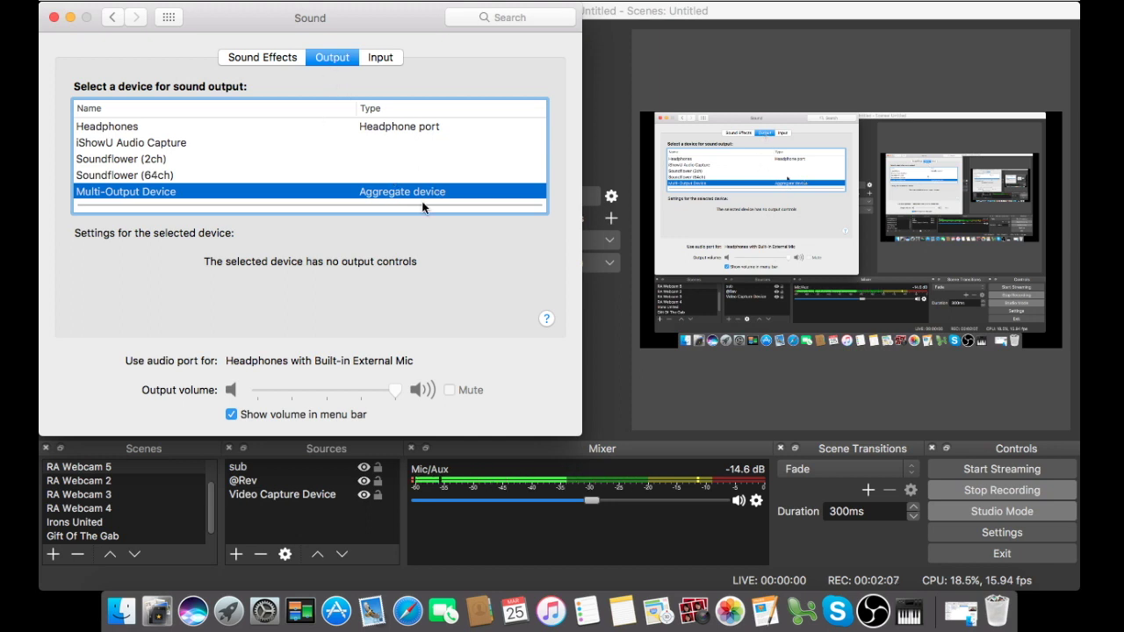
left_click(382, 60)
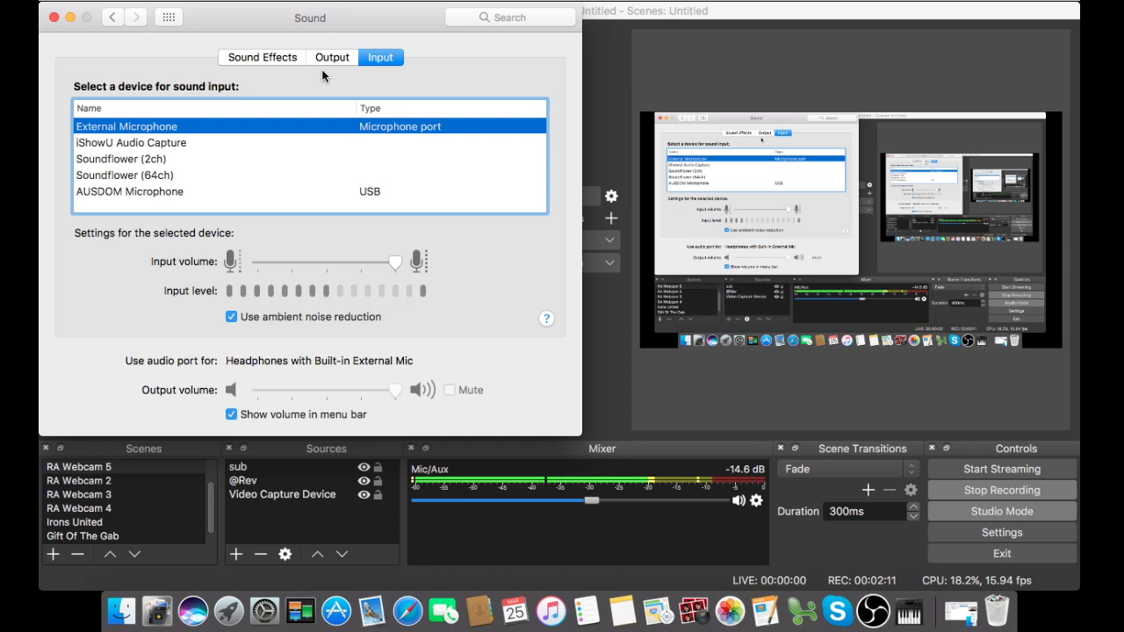
left_click(339, 64)
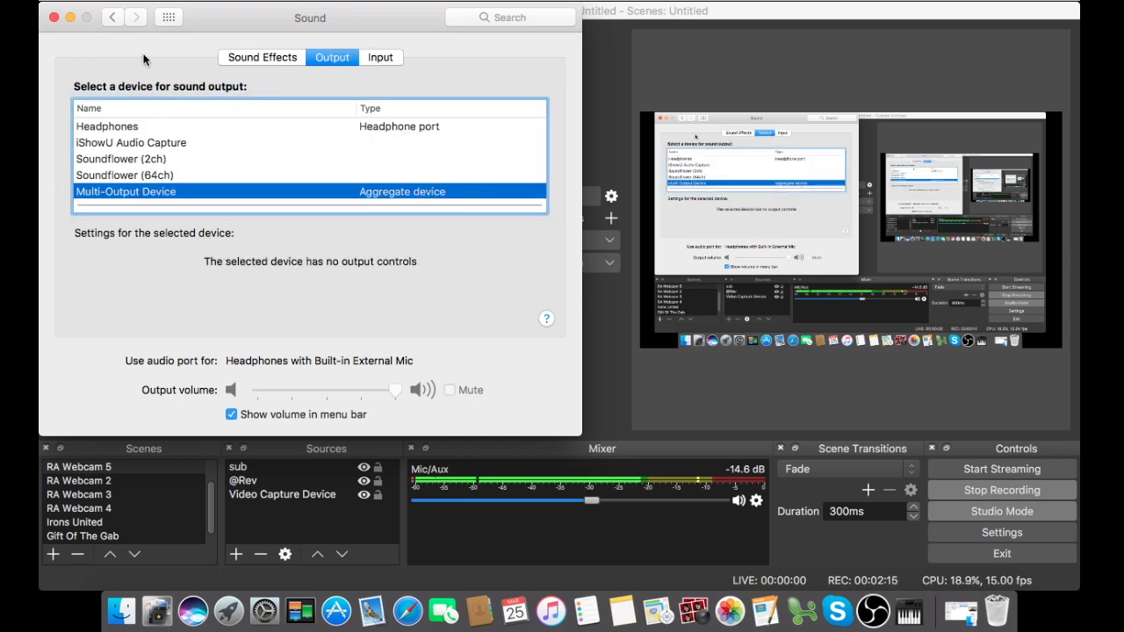
left_click(54, 17)
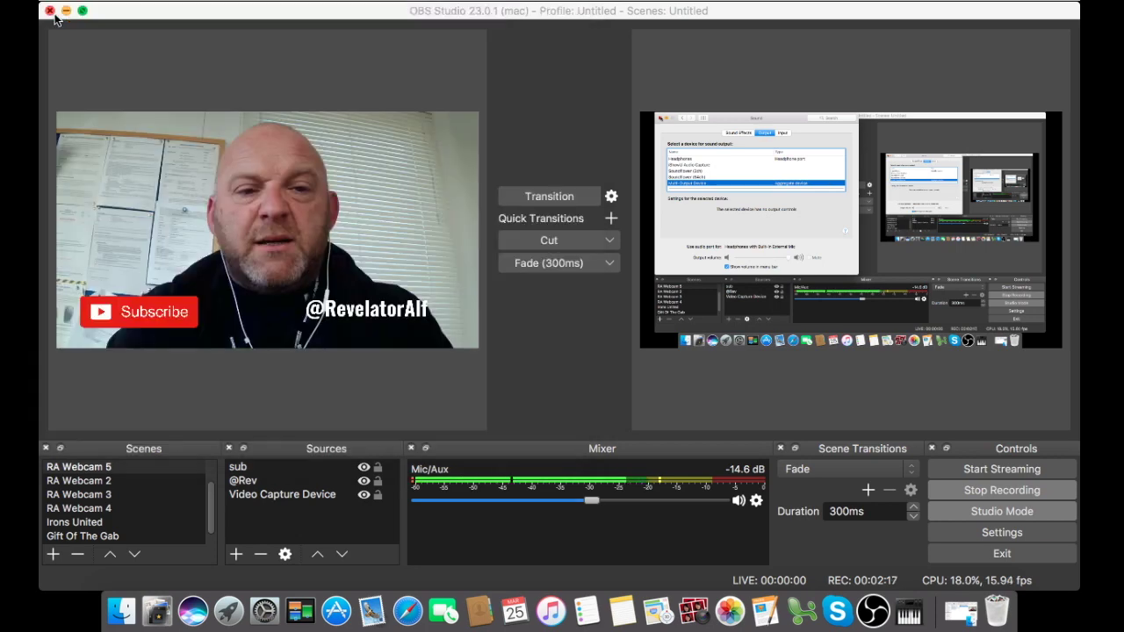
left_click(993, 533)
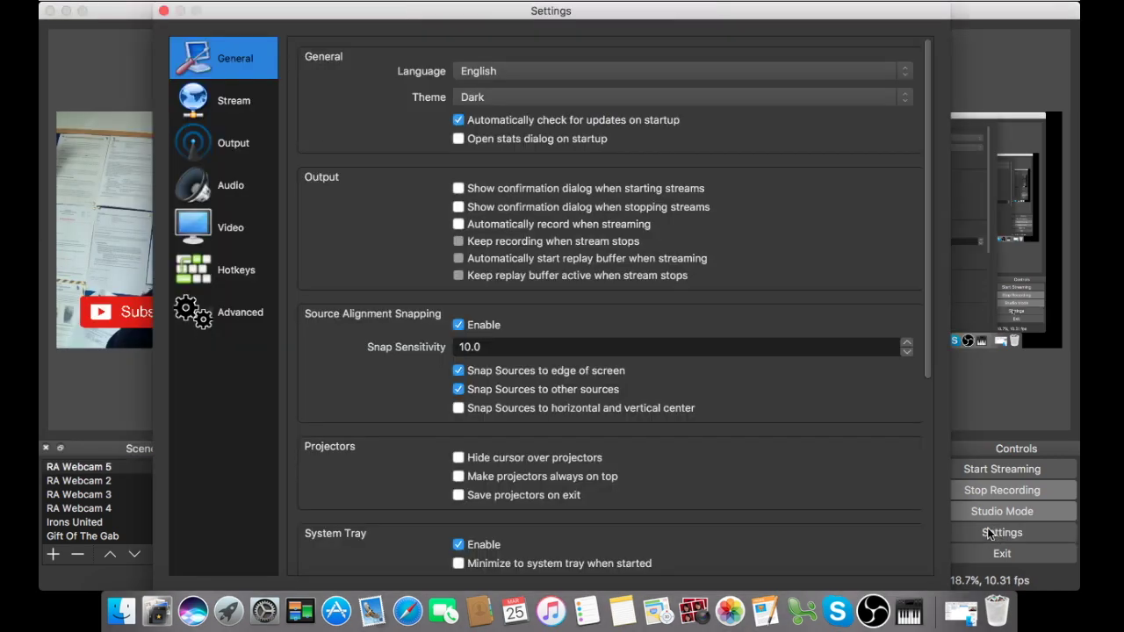
Set OBS Mic/Auxiliary Audio Device 2 to iShowU Audio Capture and save the settings.
left_click(227, 185)
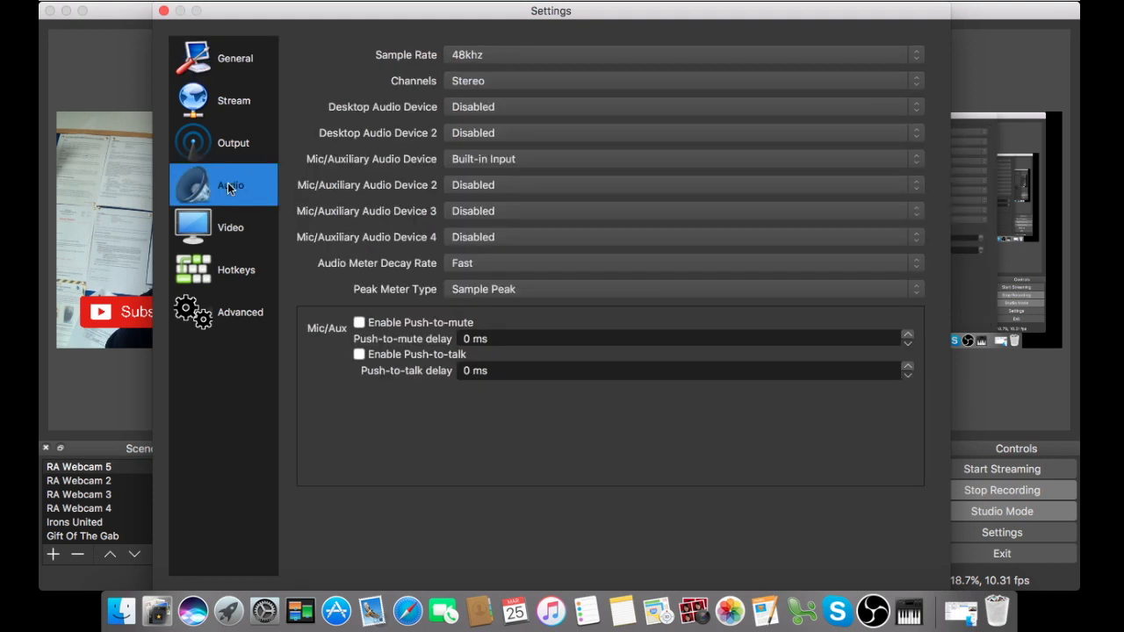
left_click(562, 184)
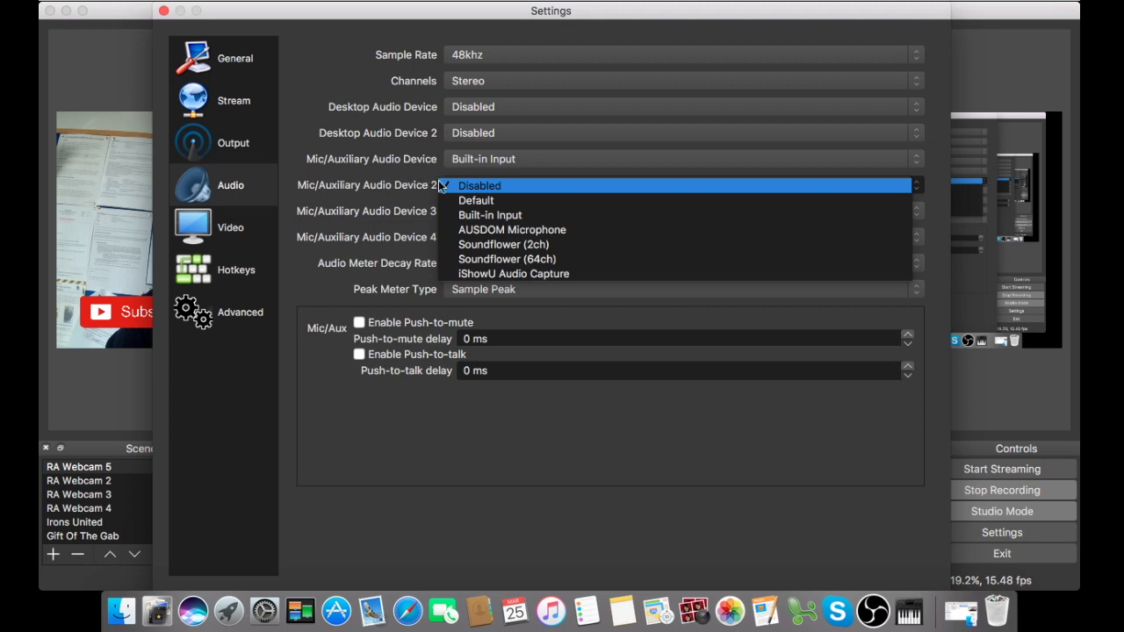
left_click(486, 276)
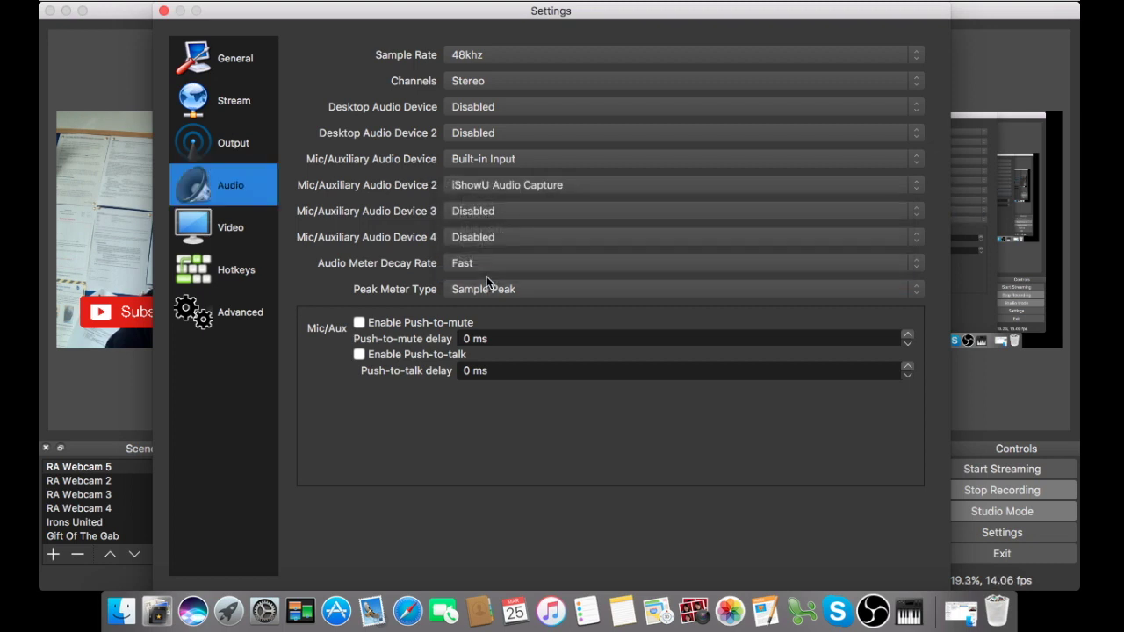
left_click(164, 11)
left_click(672, 334)
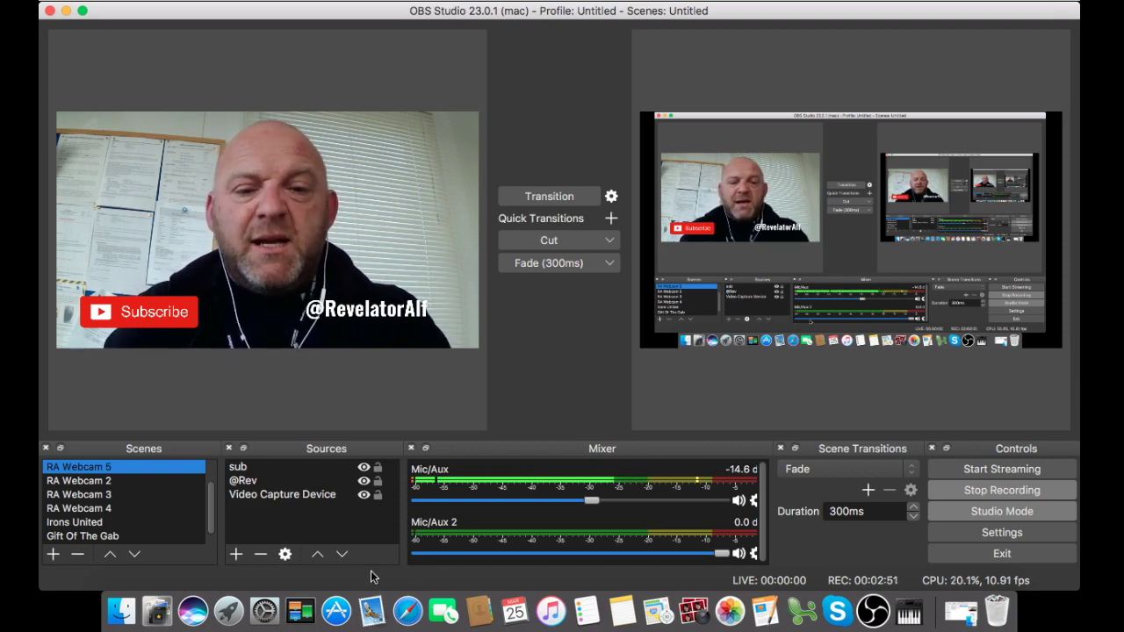
Open the London Motorcycle Congestion Charge ULEZ 2019 video in Safari and pause it at 0:13.
left_click(409, 610)
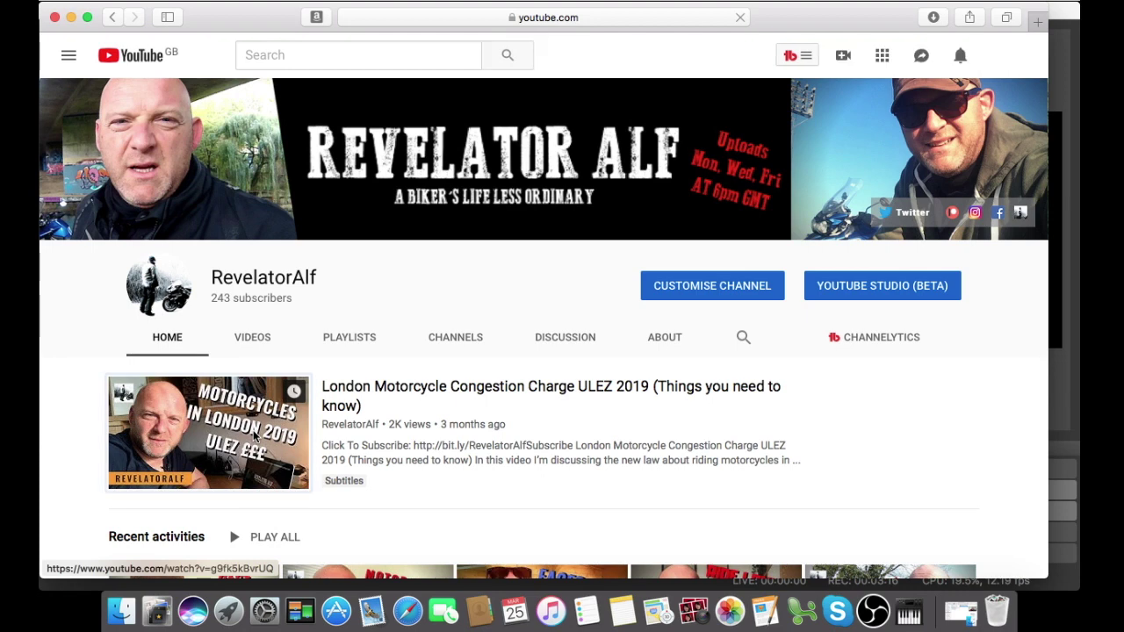
left_click(255, 436)
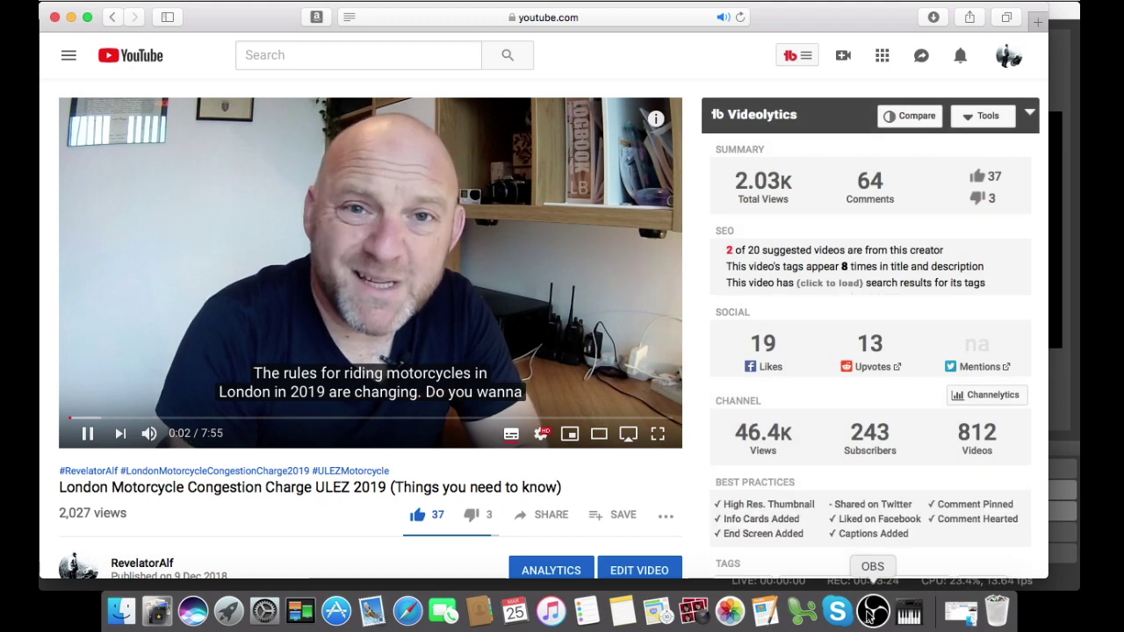
left_click(870, 613)
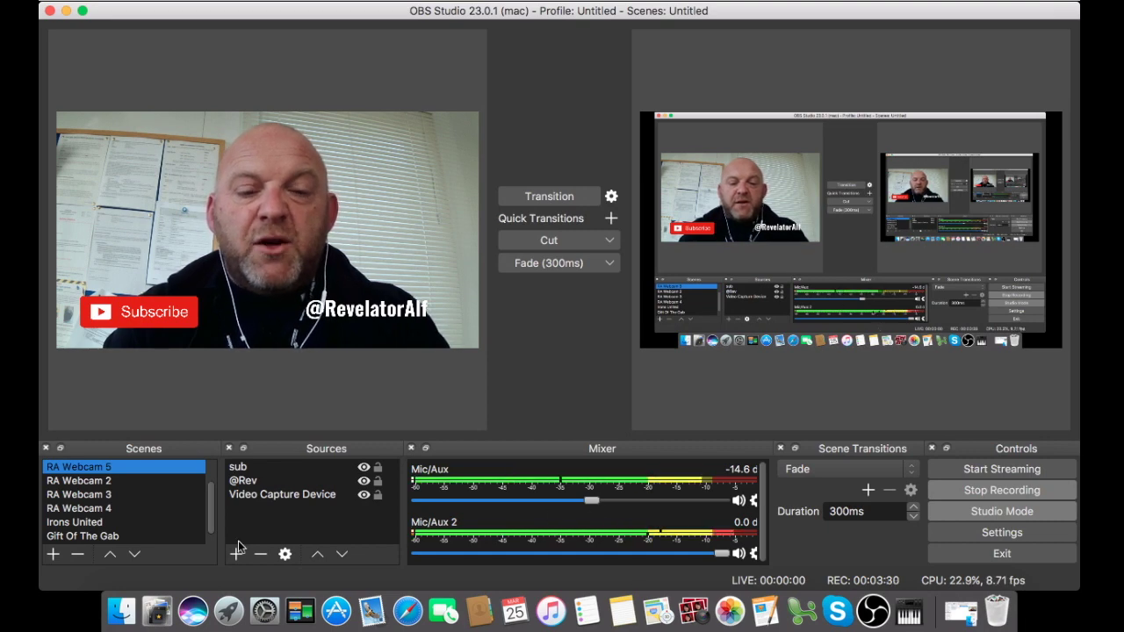
left_click(409, 612)
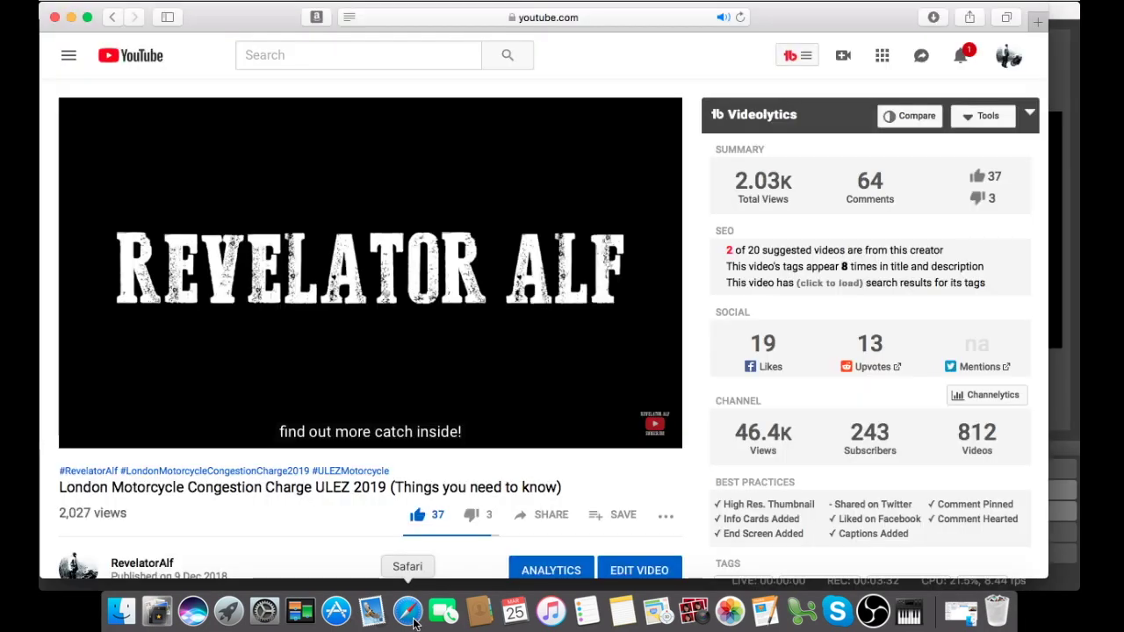
left_click(87, 433)
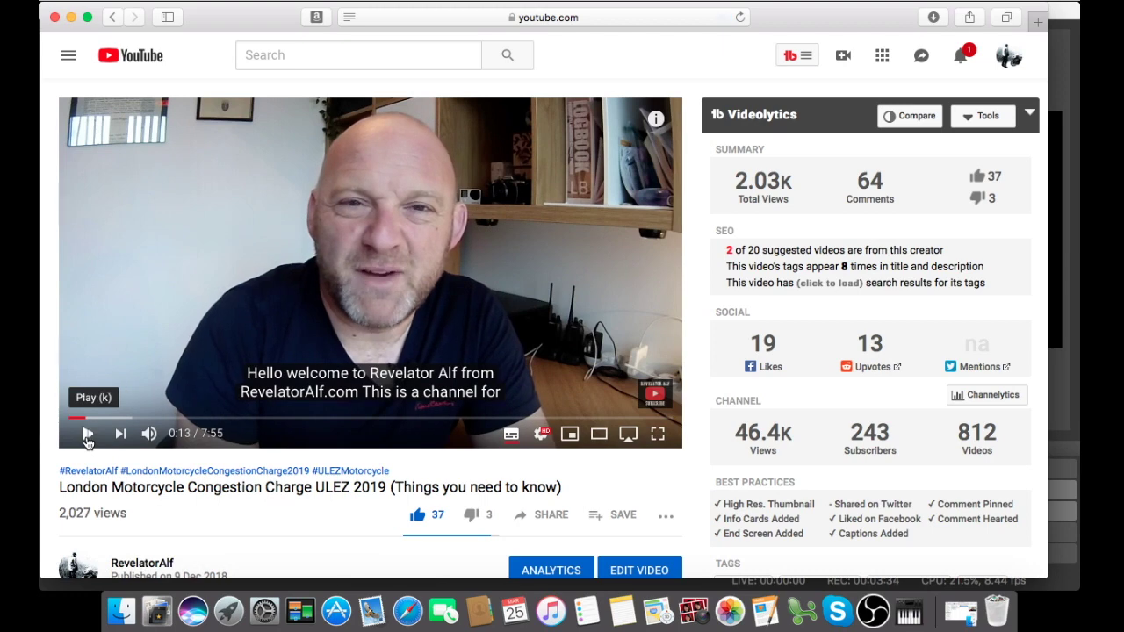
left_click(870, 612)
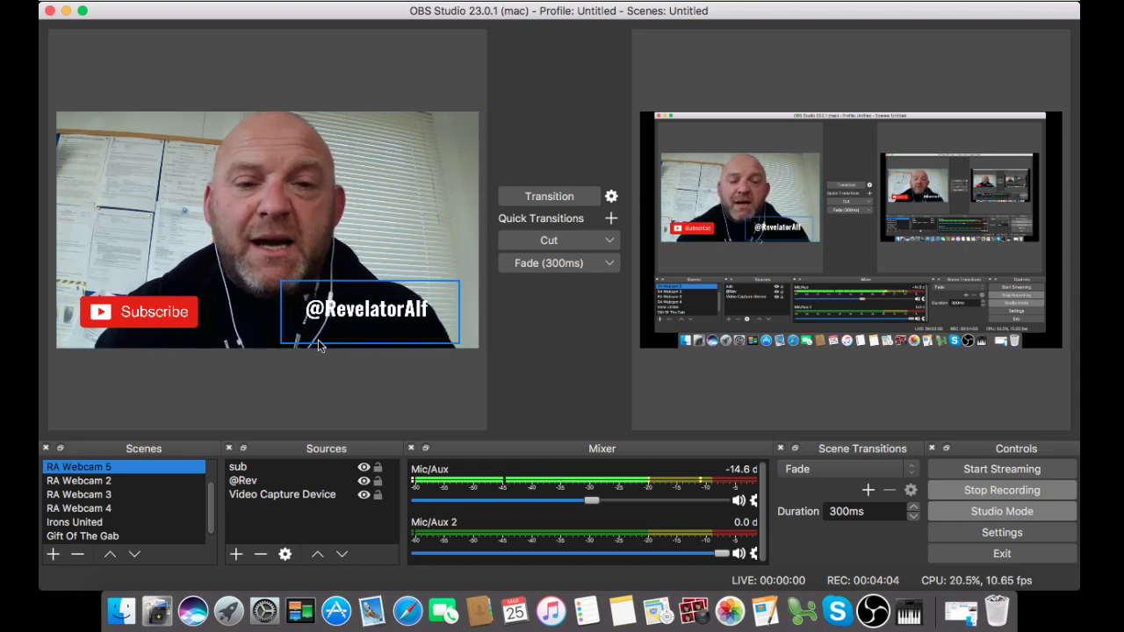
Switch to the RA Webcam 2 scene and shrink its webcam feed toward the right.
left_click(78, 495)
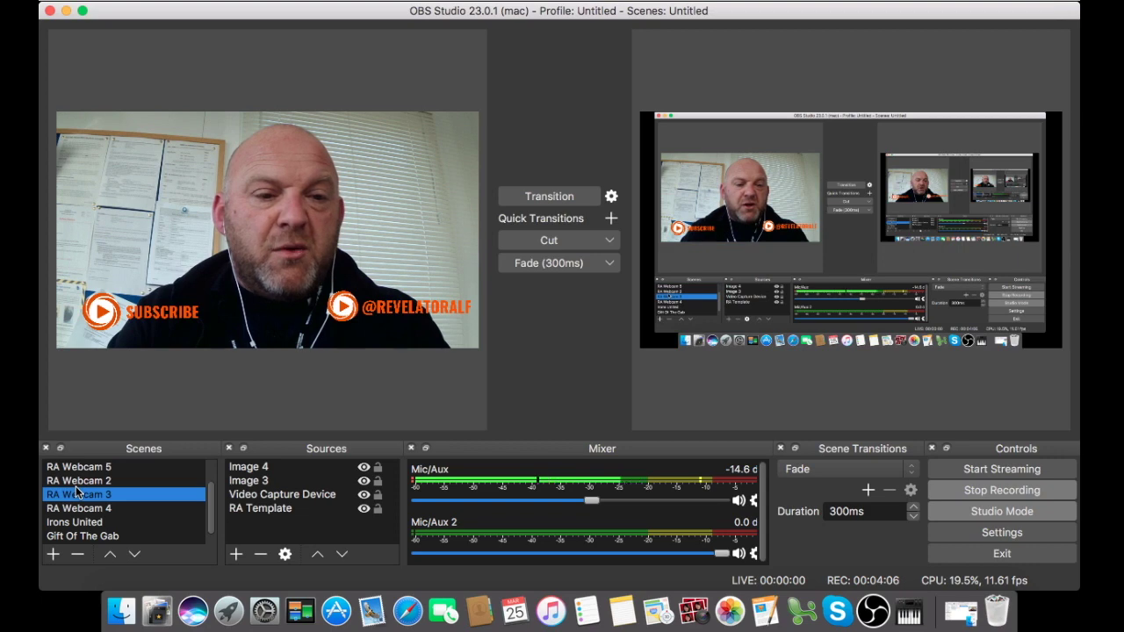
left_click(100, 480)
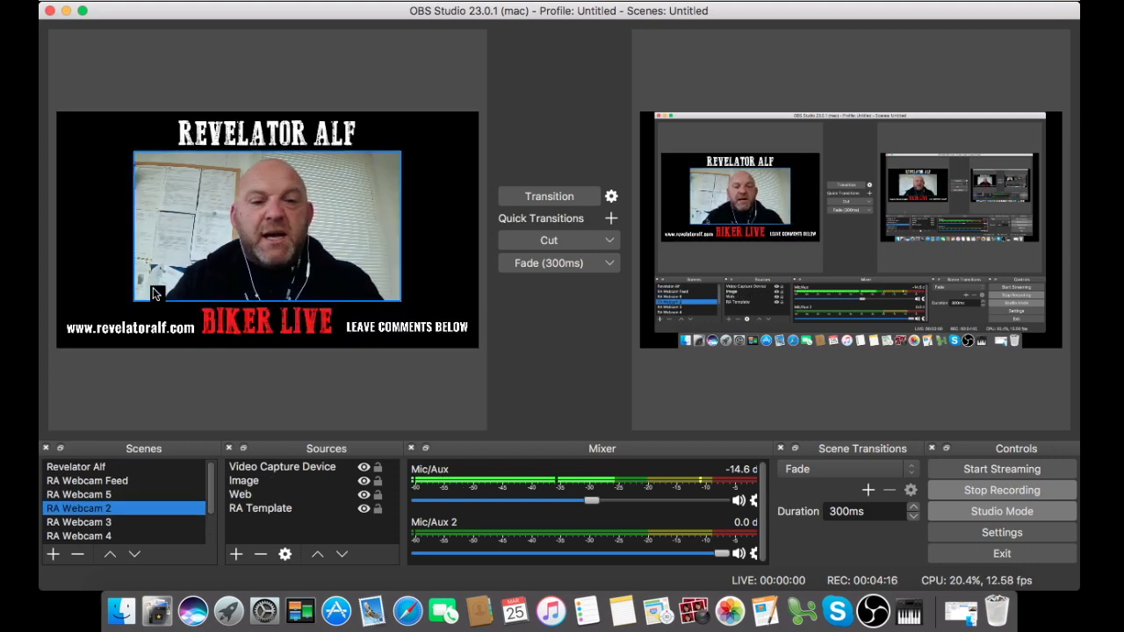
left_click(143, 295)
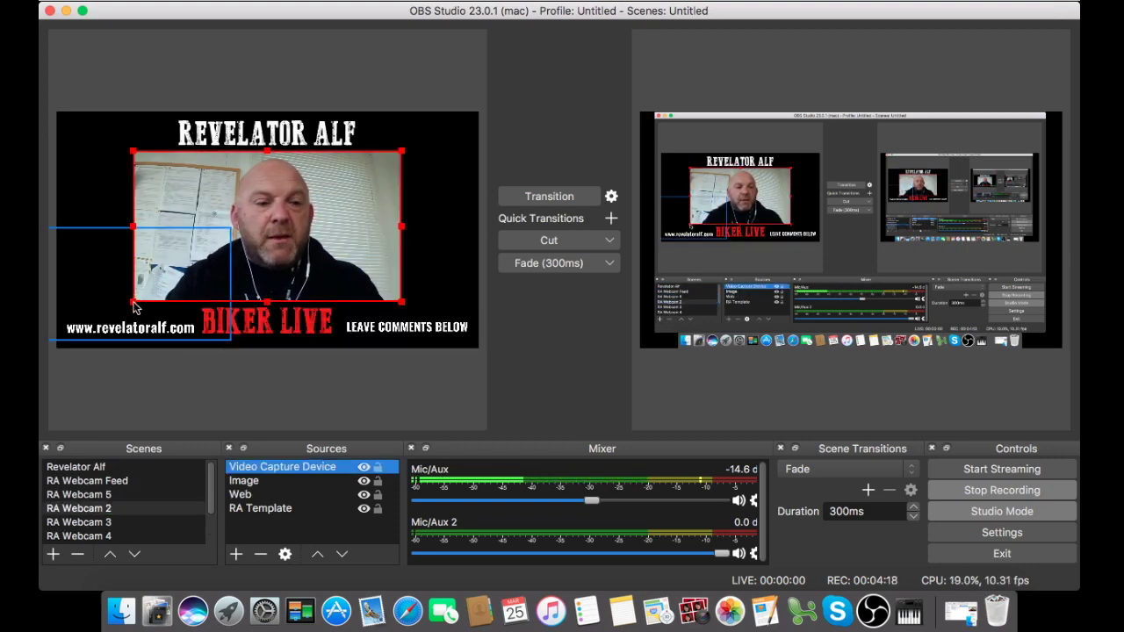
left_click_drag(132, 305, 352, 257)
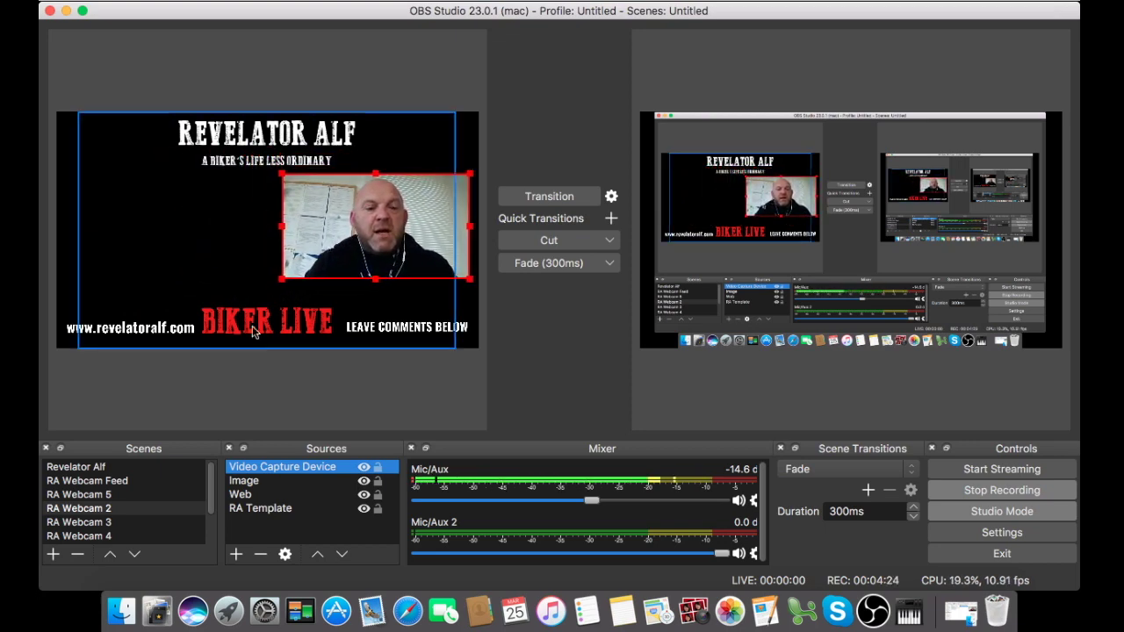
left_click(235, 555)
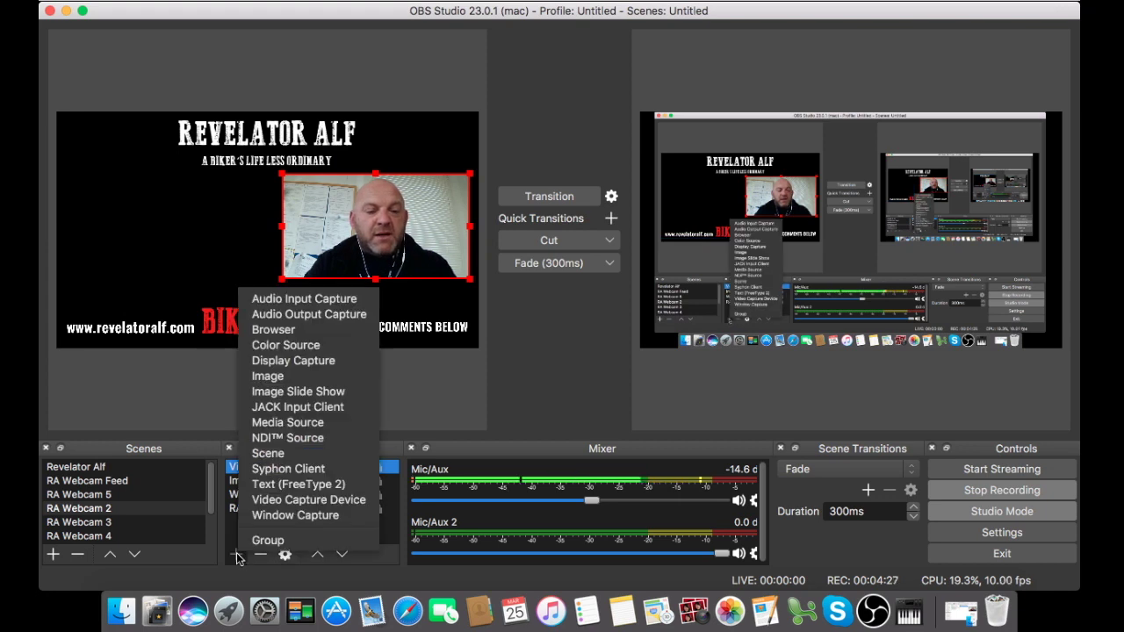
Add a 'Window Capture' source capturing the Safari YouTube video window.
left_click(294, 515)
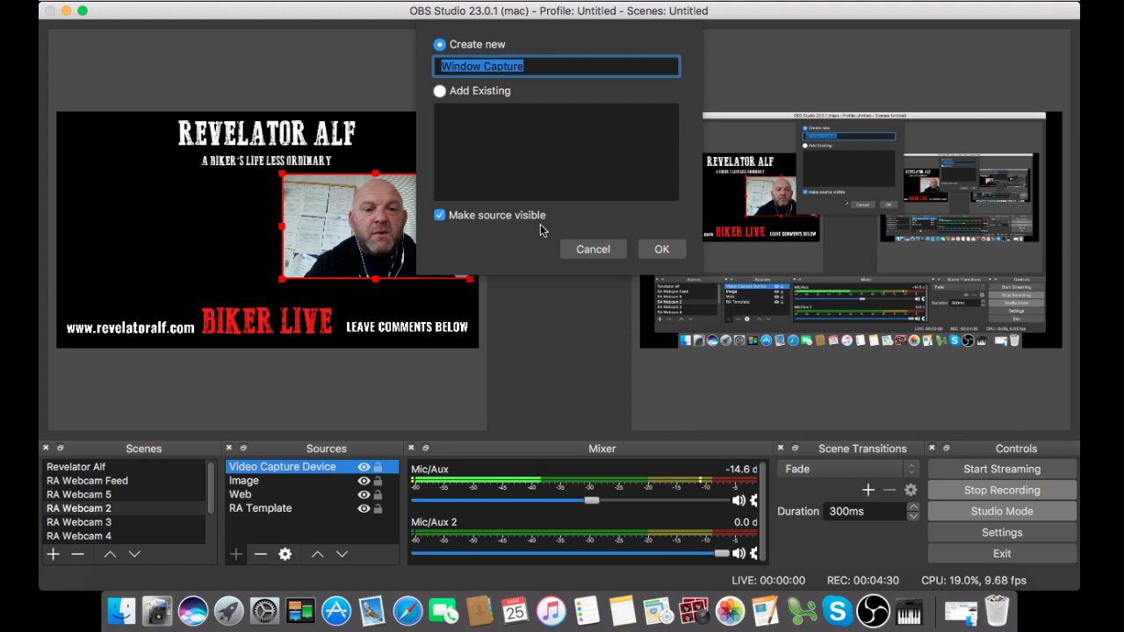
left_click(661, 249)
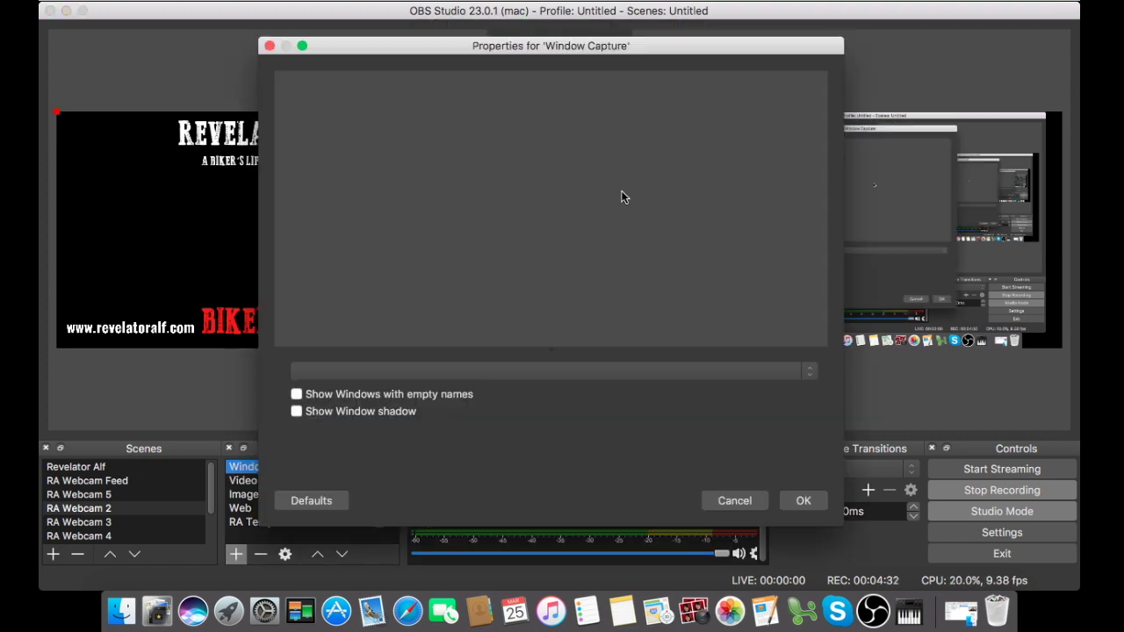
left_click(767, 371)
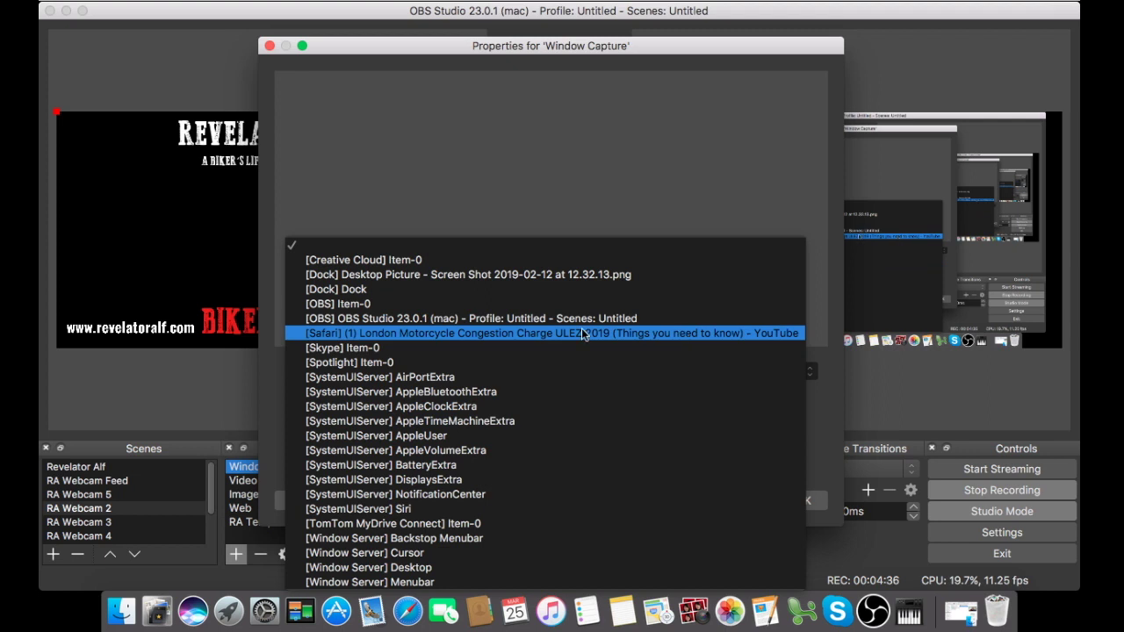
left_click(456, 333)
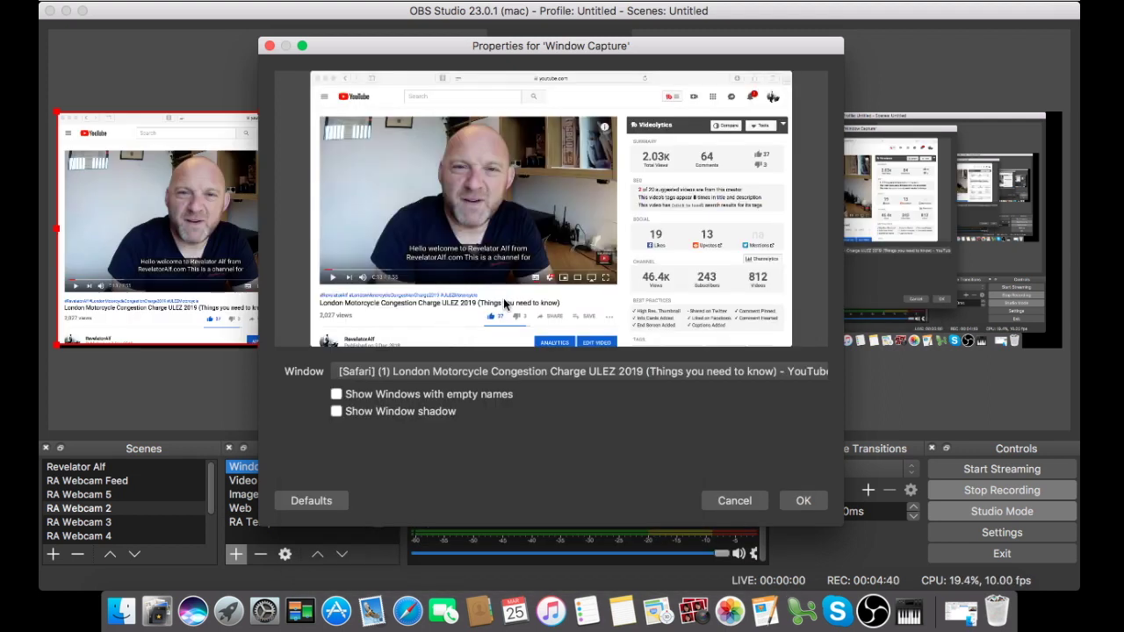
left_click(801, 495)
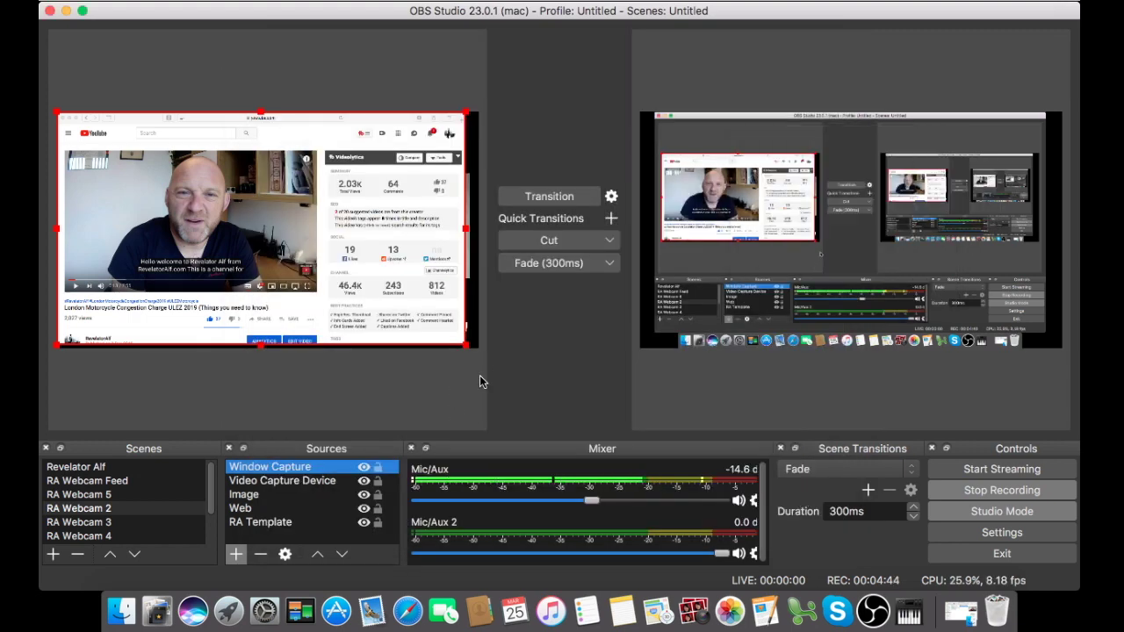
Resize and reposition the YouTube window capture so it sits left of the webcam feed.
left_click_drag(466, 350, 319, 297)
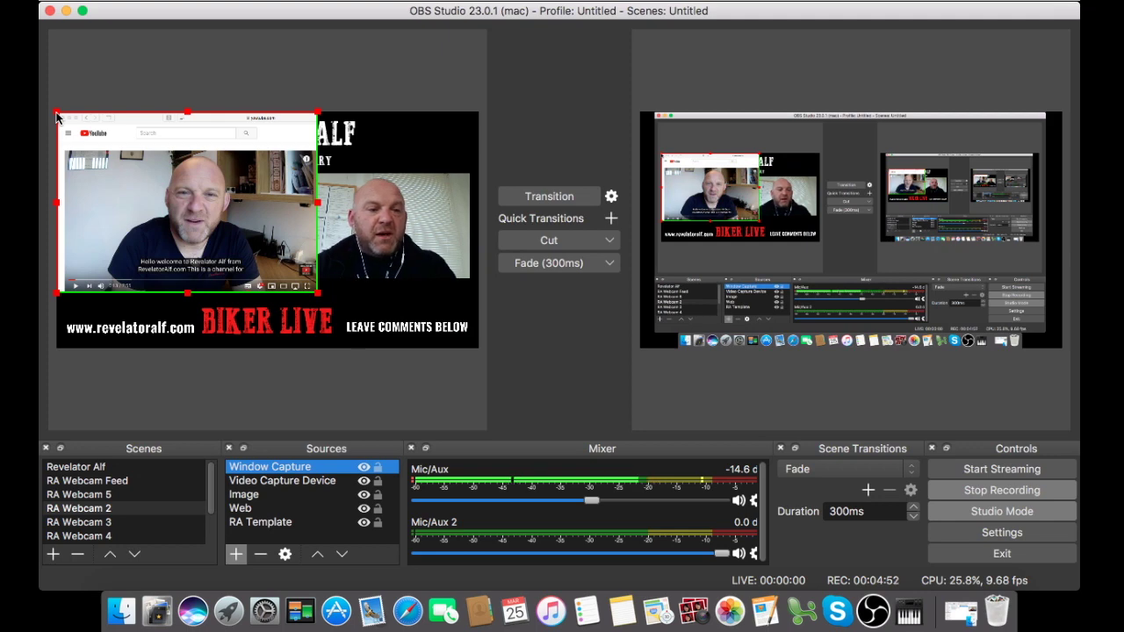
left_click_drag(56, 114, 77, 153)
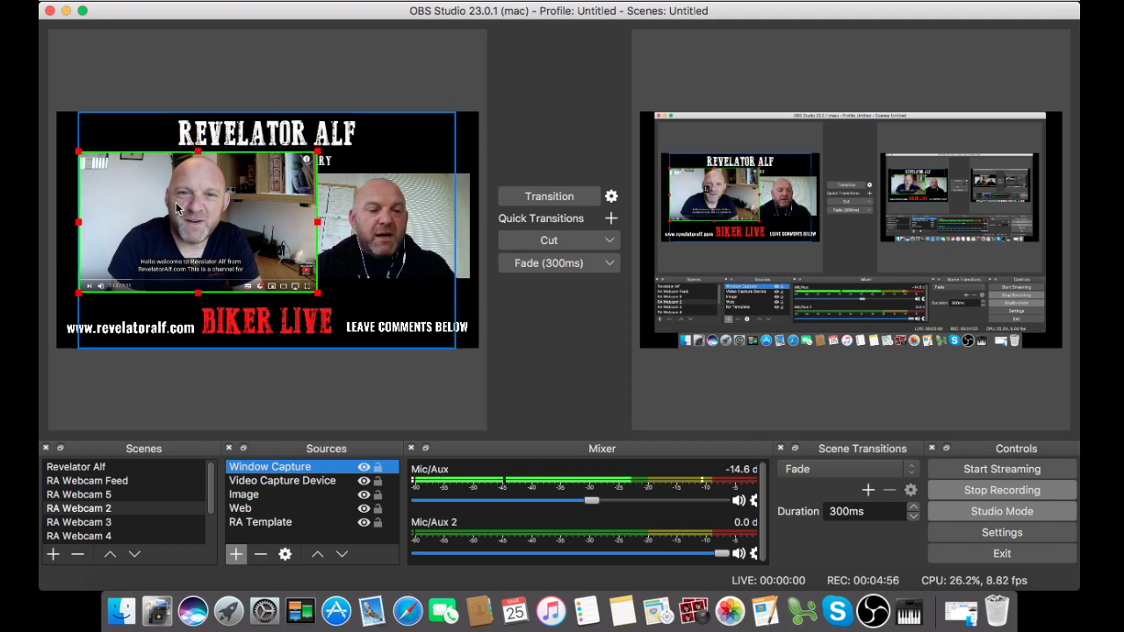
left_click_drag(175, 208, 182, 229)
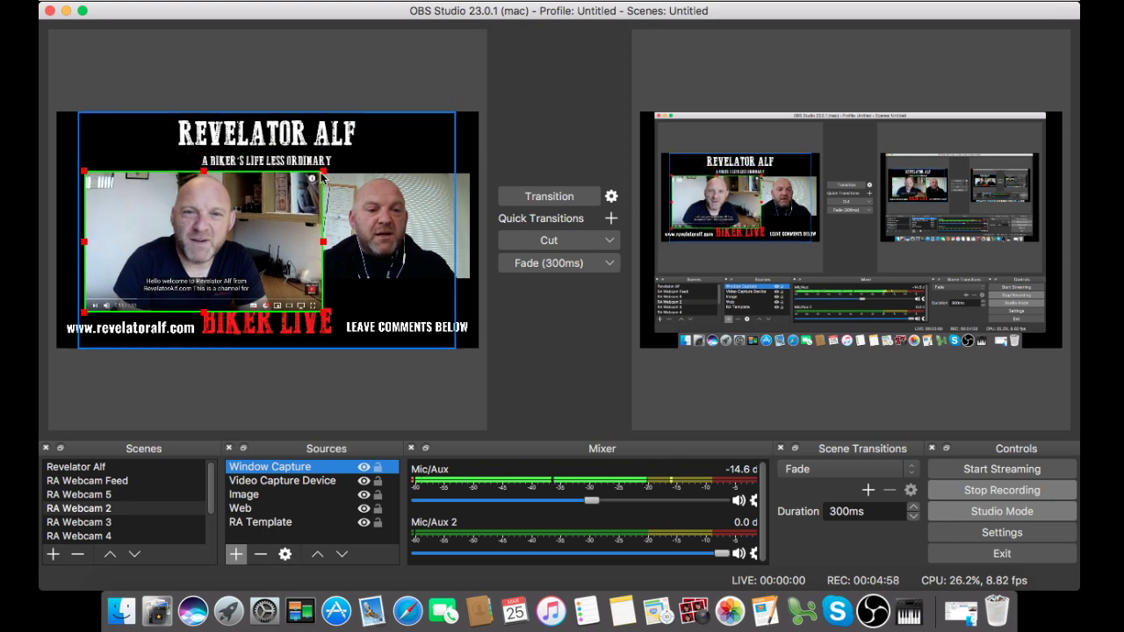
left_click_drag(323, 176, 225, 212)
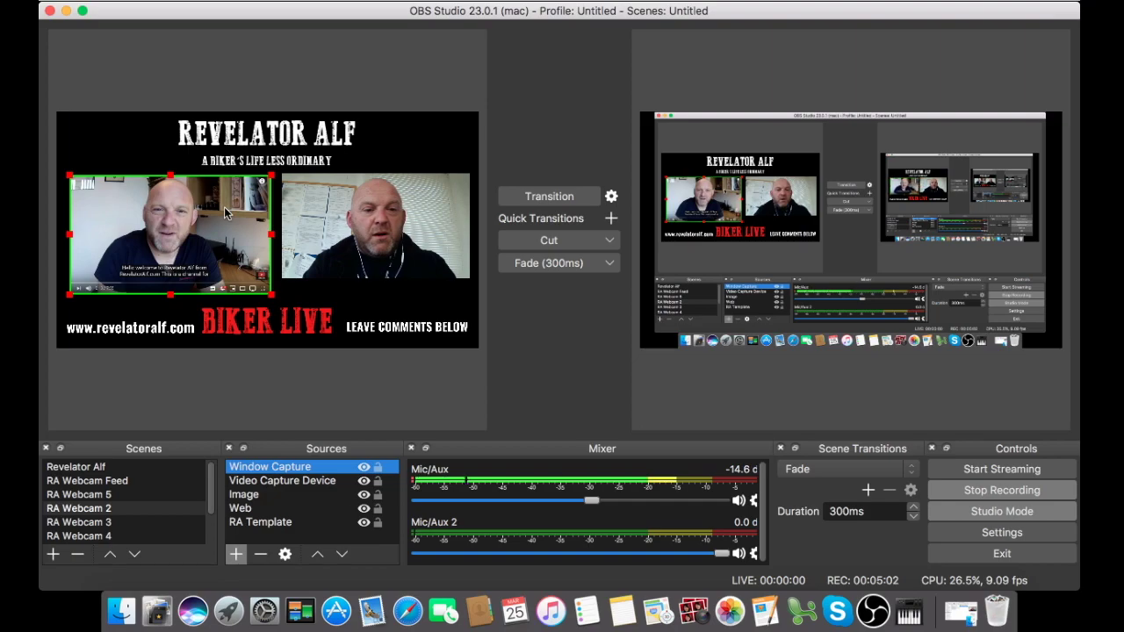